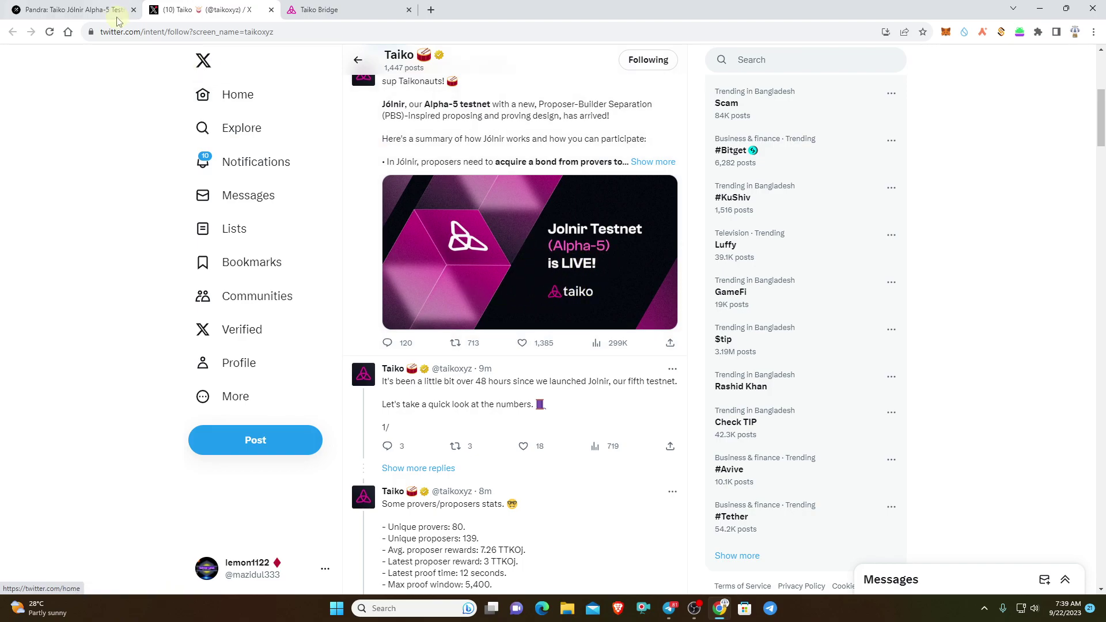
Review the tasks of the Pandra: Taiko Jólnir Alpha-5 Testnet campaign on Galxe and return to Taiko's Twitter page.
{"action": "left_click", "coordinate": [92, 10]}
{"action": "scroll", "coordinate": [437, 392], "scroll_direction": "down", "scroll_amount": 2}
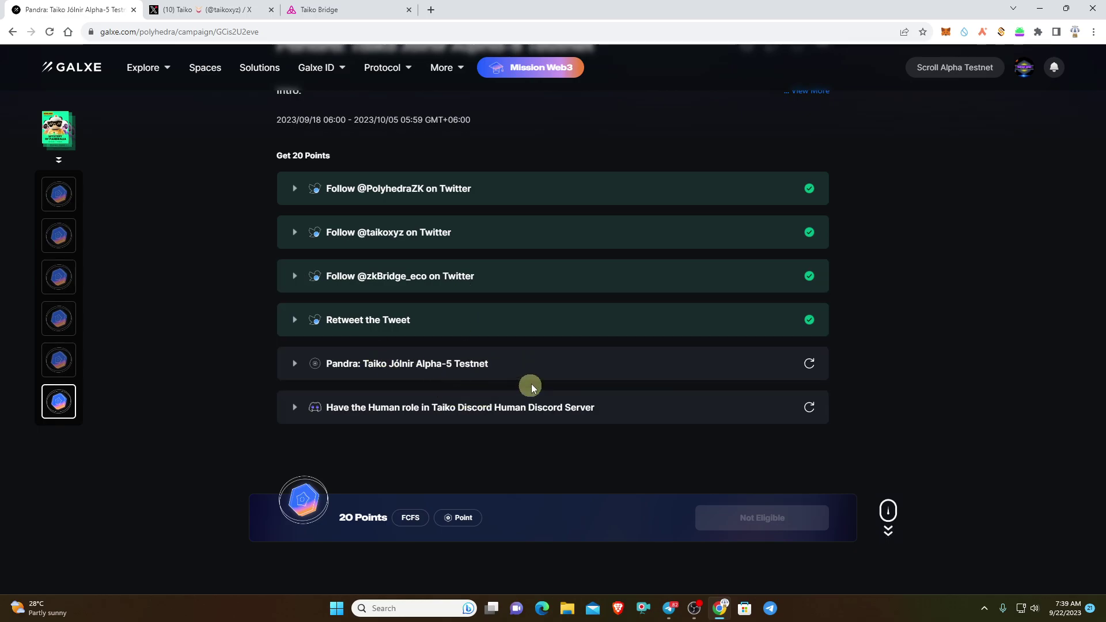
{"action": "scroll", "coordinate": [547, 397], "scroll_direction": "up", "scroll_amount": 2}
{"action": "scroll", "coordinate": [418, 307], "scroll_direction": "down", "scroll_amount": 3}
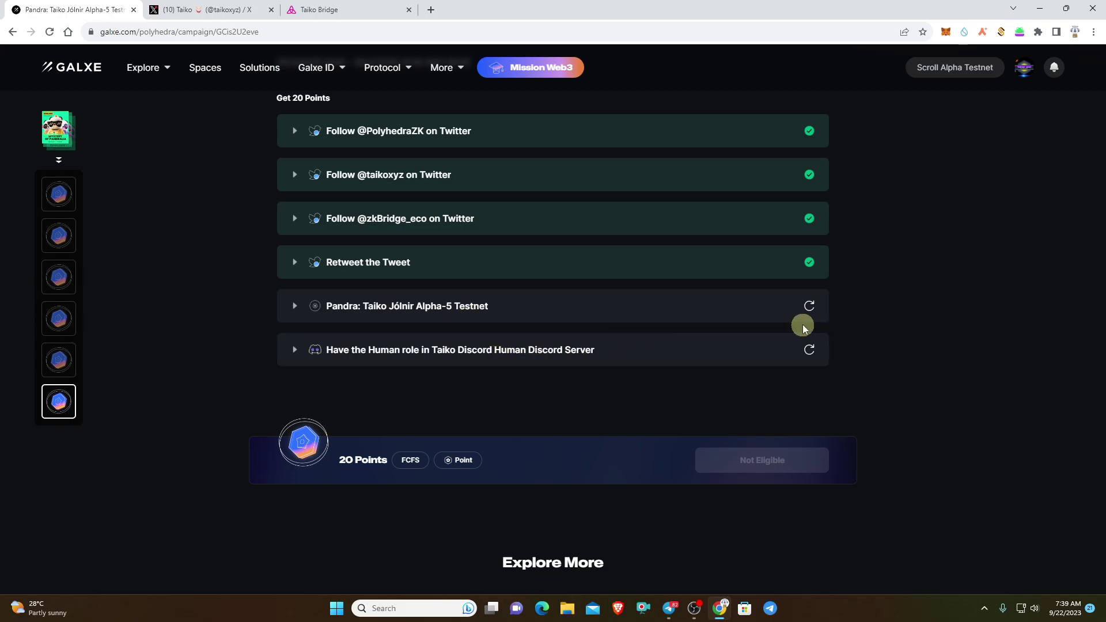
{"action": "left_click", "coordinate": [218, 12]}
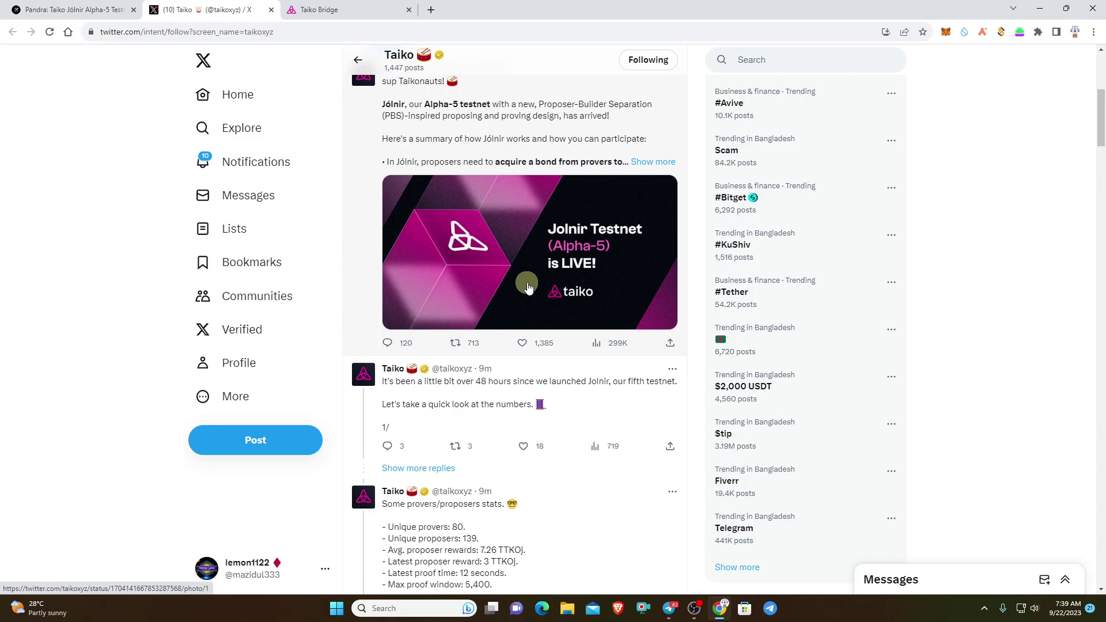
Switch to Telegram and open the bridge.jolnir.taiko.xyz link from the Taiko Jolnir 5 testnet post.
{"action": "left_click", "coordinate": [668, 609]}
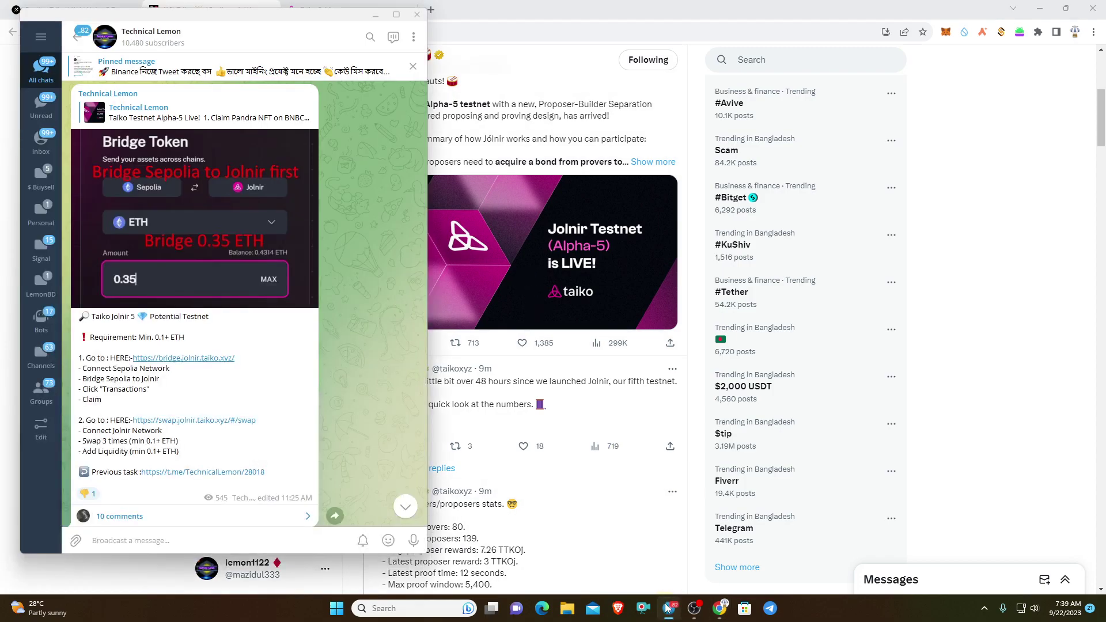
{"action": "left_click", "coordinate": [667, 609]}
{"action": "scroll", "coordinate": [728, 553], "scroll_direction": "down", "scroll_amount": 10}
{"action": "left_click", "coordinate": [668, 608]}
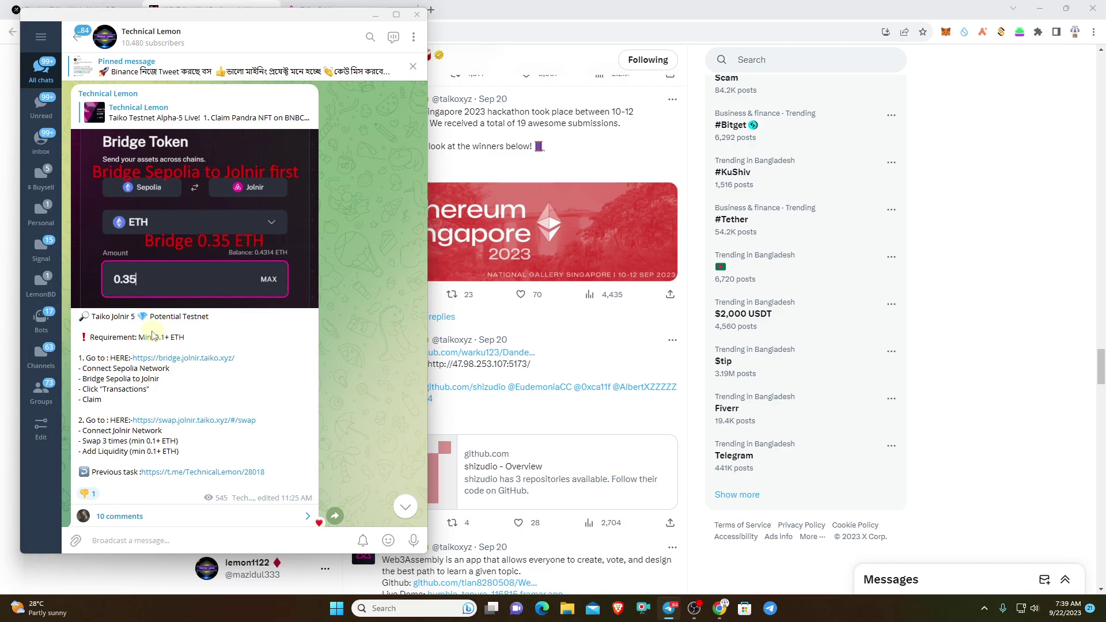
{"action": "scroll", "coordinate": [192, 276], "scroll_direction": "up", "scroll_amount": 1}
{"action": "scroll", "coordinate": [191, 274], "scroll_direction": "down", "scroll_amount": 1}
{"action": "left_click", "coordinate": [165, 359]}
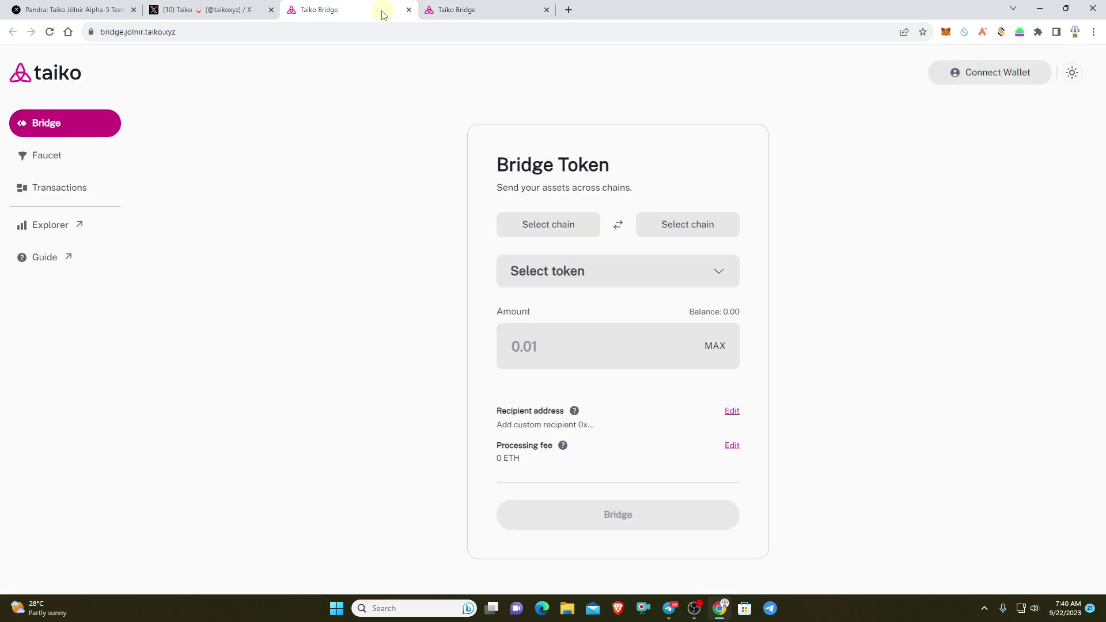
Connect the MetaMask wallet to the Taiko bridge and switch it to the Sepolia network.
{"action": "left_click", "coordinate": [980, 74]}
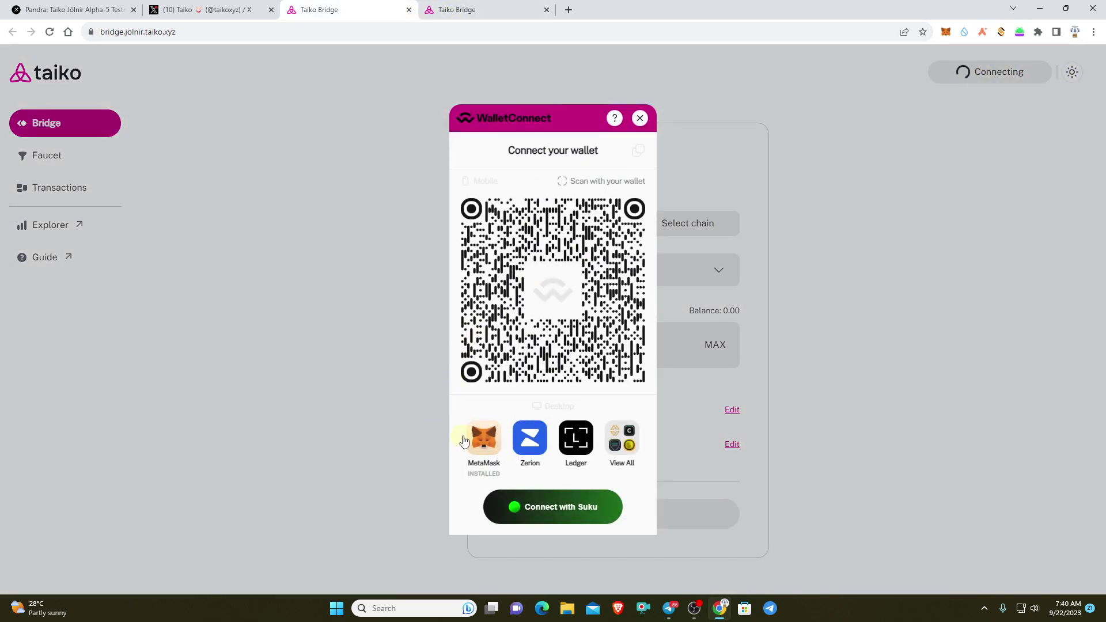
{"action": "left_click", "coordinate": [481, 443]}
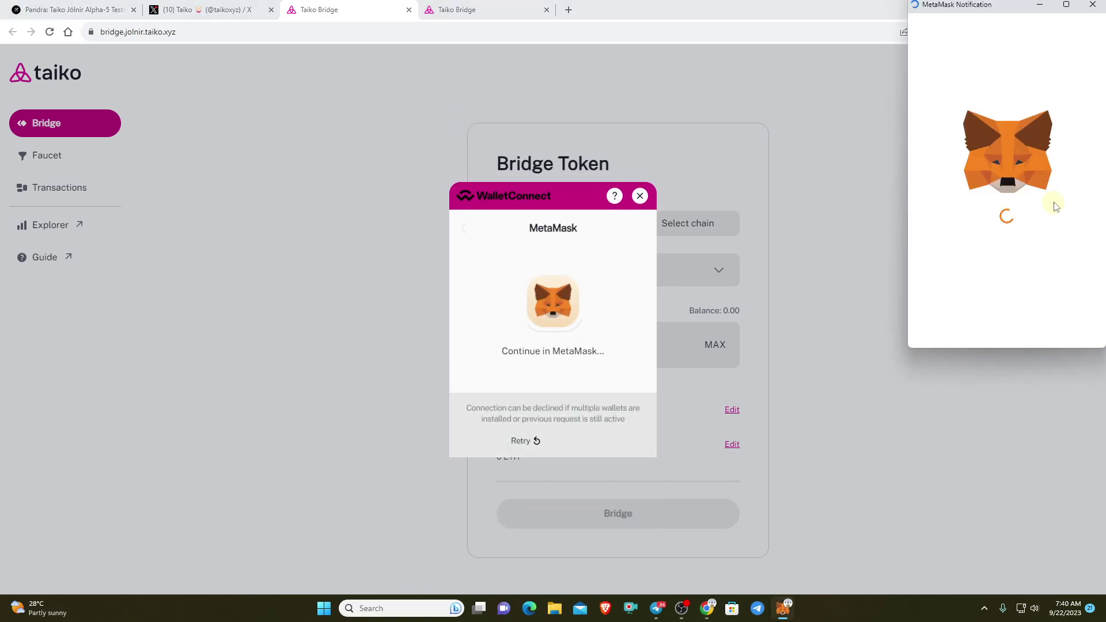
{"action": "left_click", "coordinate": [1055, 322]}
{"action": "left_click", "coordinate": [1059, 323]}
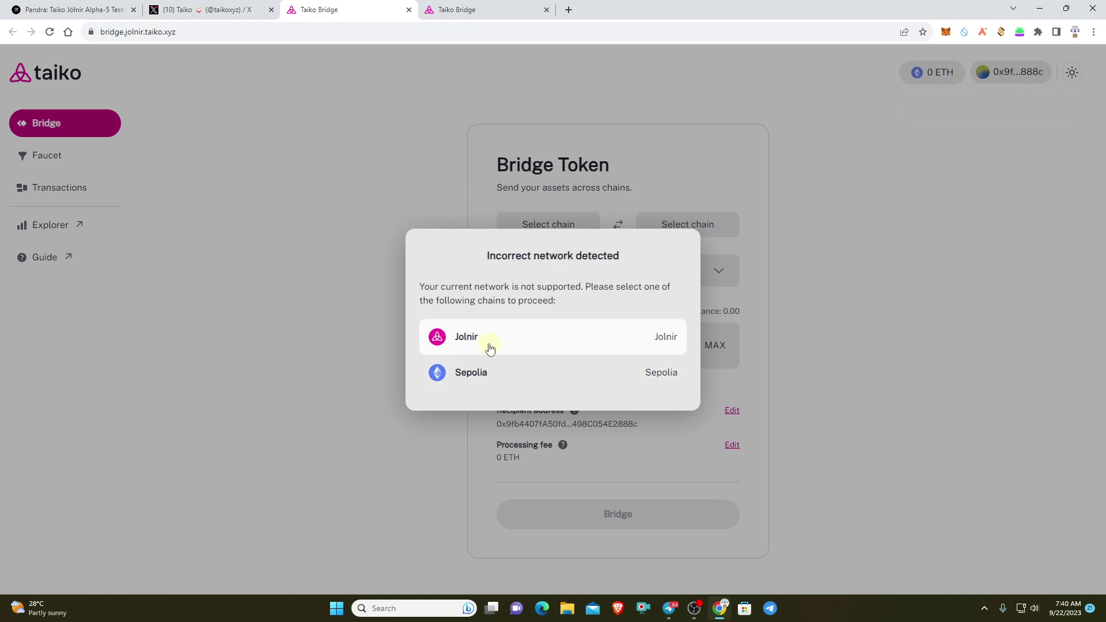
{"action": "left_click", "coordinate": [522, 378]}
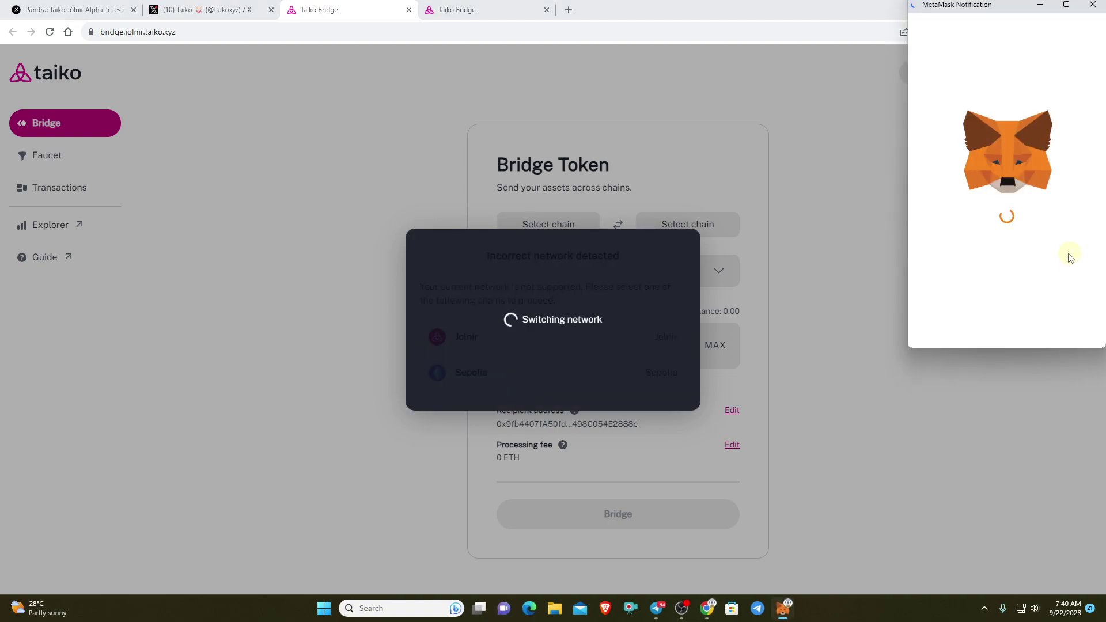
{"action": "left_click", "coordinate": [1054, 325]}
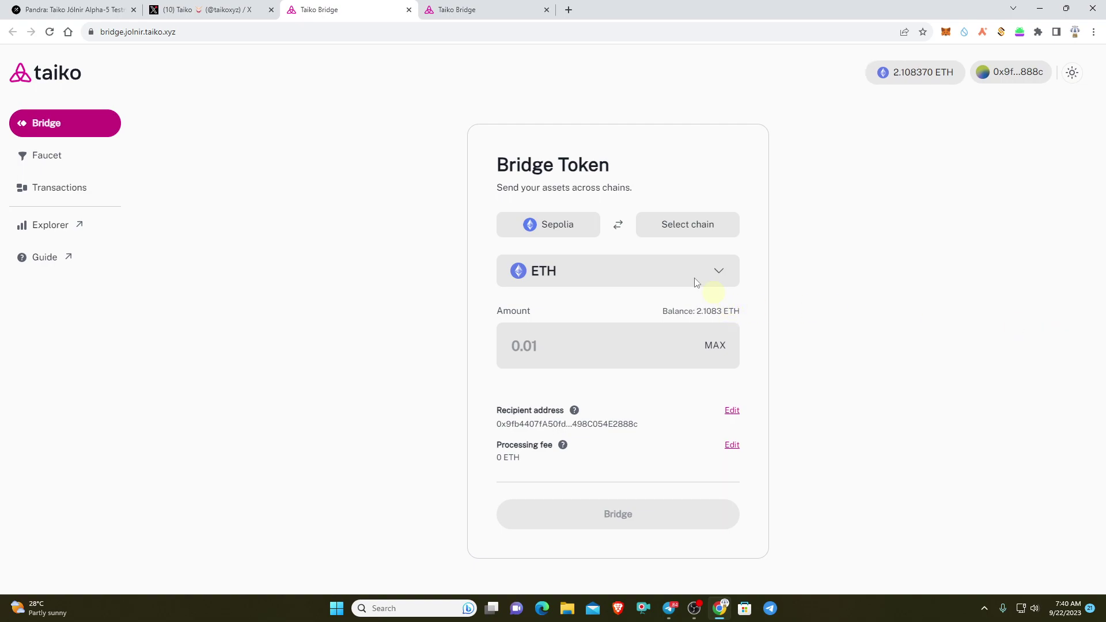
Select Jolnir as the destination chain and try to bridge 0.5 ETH from Sepolia, checking the Telegram post for the minimum amount.
{"action": "left_click", "coordinate": [675, 222]}
{"action": "left_click", "coordinate": [541, 319]}
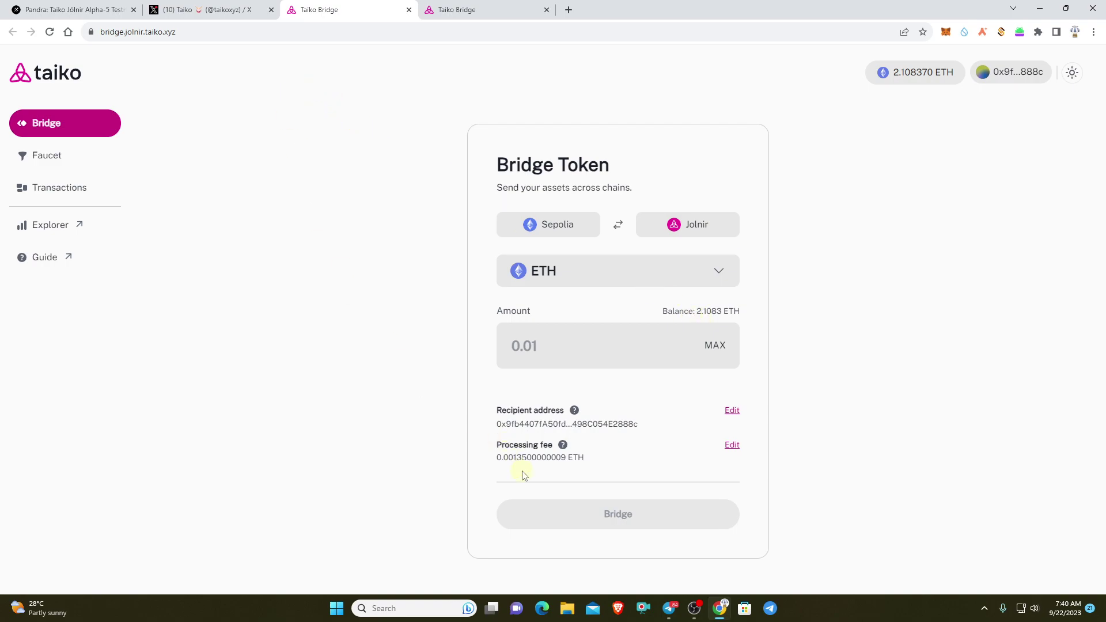
{"action": "left_click", "coordinate": [669, 608]}
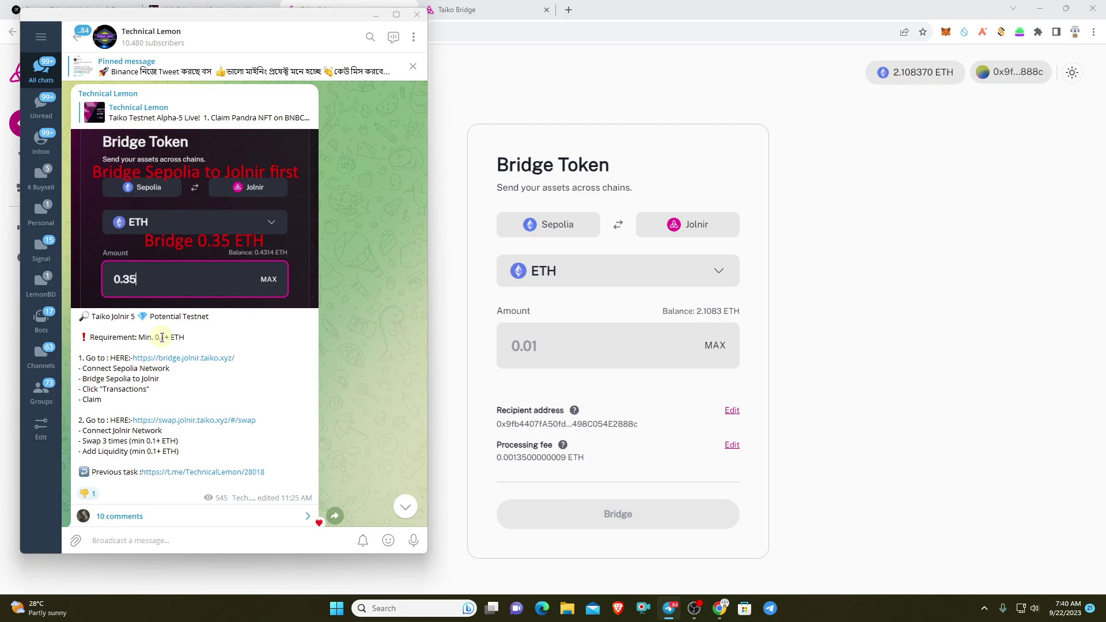
{"action": "left_click", "coordinate": [580, 345]}
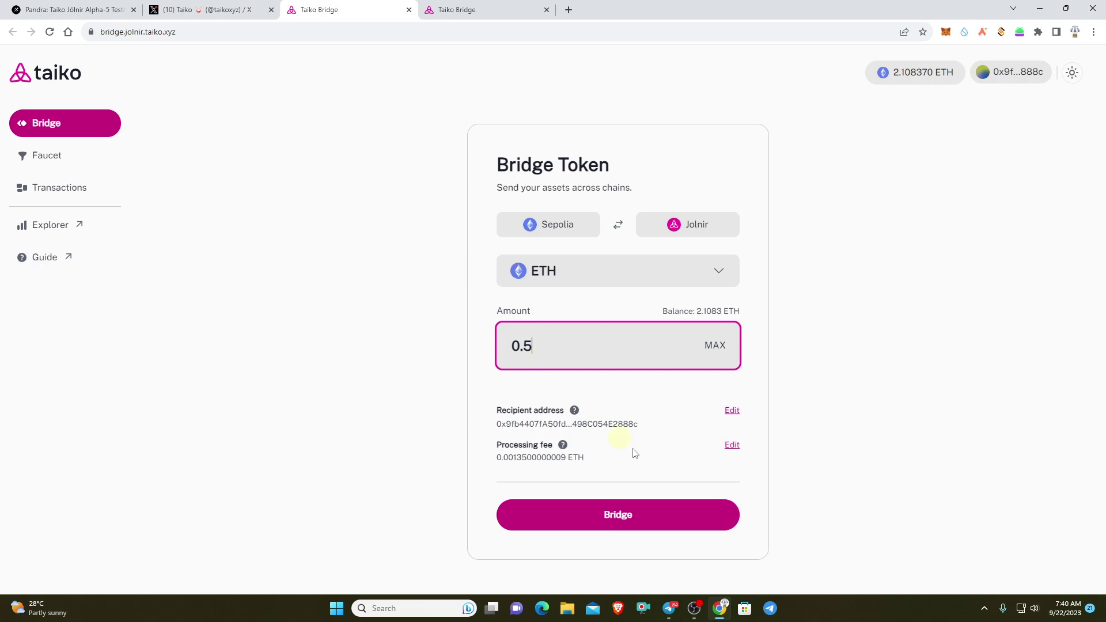
{"action": "left_click", "coordinate": [636, 506]}
Mint HORSE test tokens on Sepolia from the bridge's faucet and confirm the transaction in MetaMask.
{"action": "left_click", "coordinate": [66, 162]}
{"action": "left_click", "coordinate": [627, 257]}
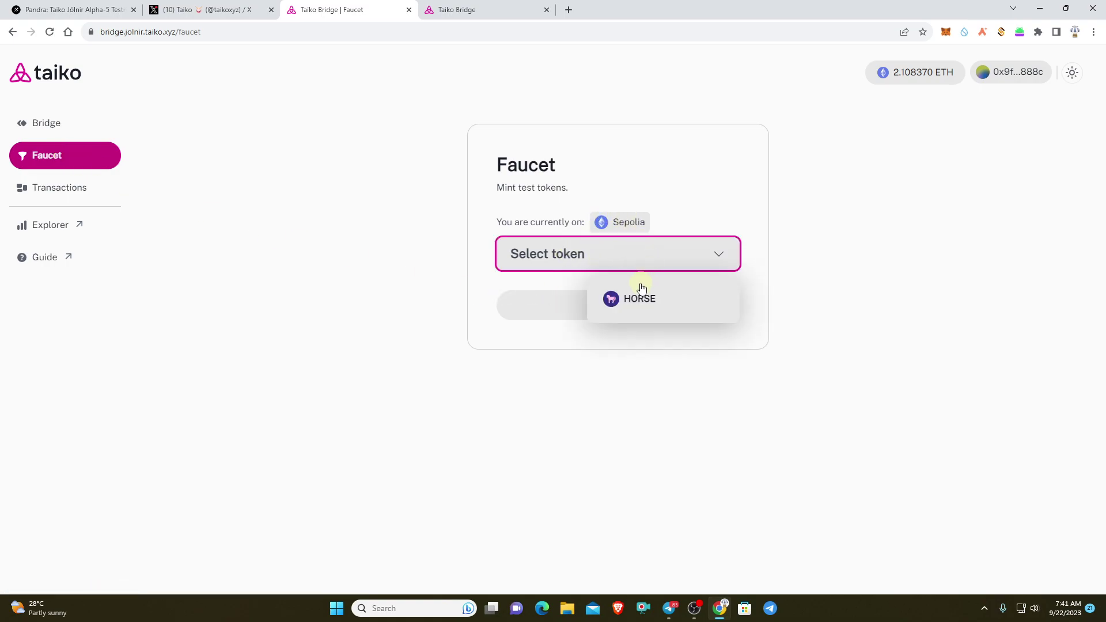
{"action": "left_click", "coordinate": [649, 309]}
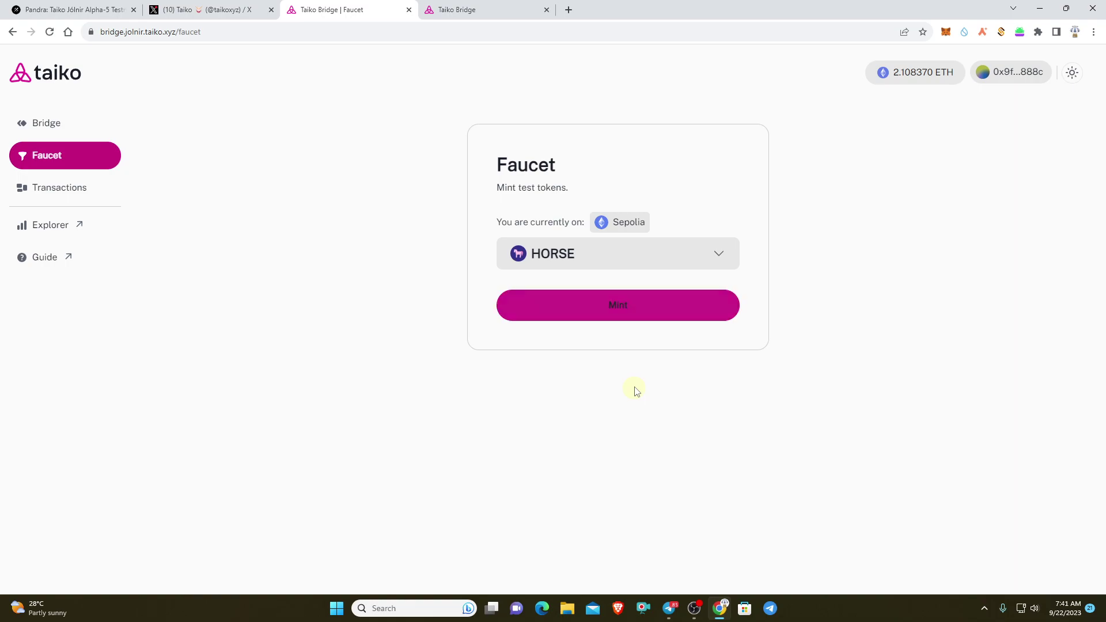
{"action": "left_click", "coordinate": [630, 310]}
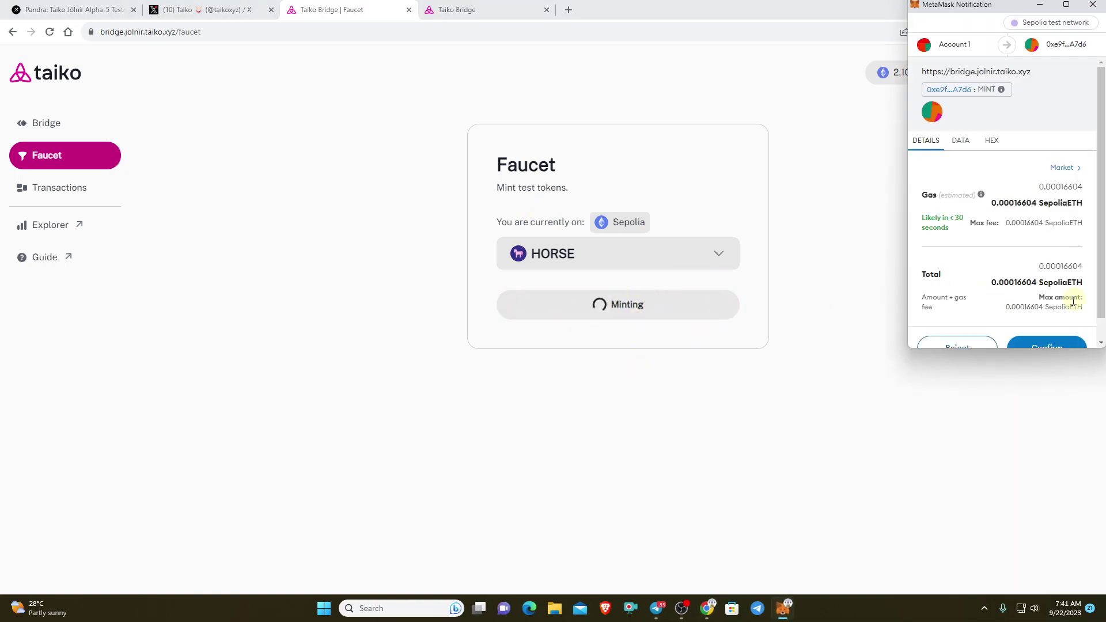
{"action": "left_click", "coordinate": [1063, 331]}
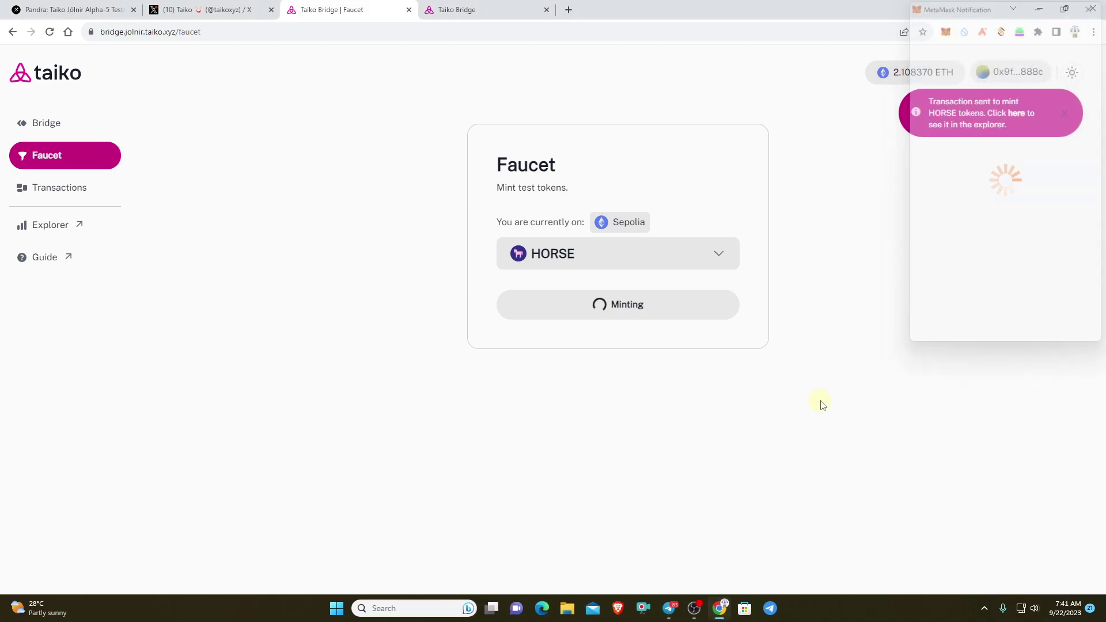
Bridge 0.5 ETH from Sepolia to Jolnir and confirm the transaction in MetaMask.
{"action": "left_click", "coordinate": [42, 124]}
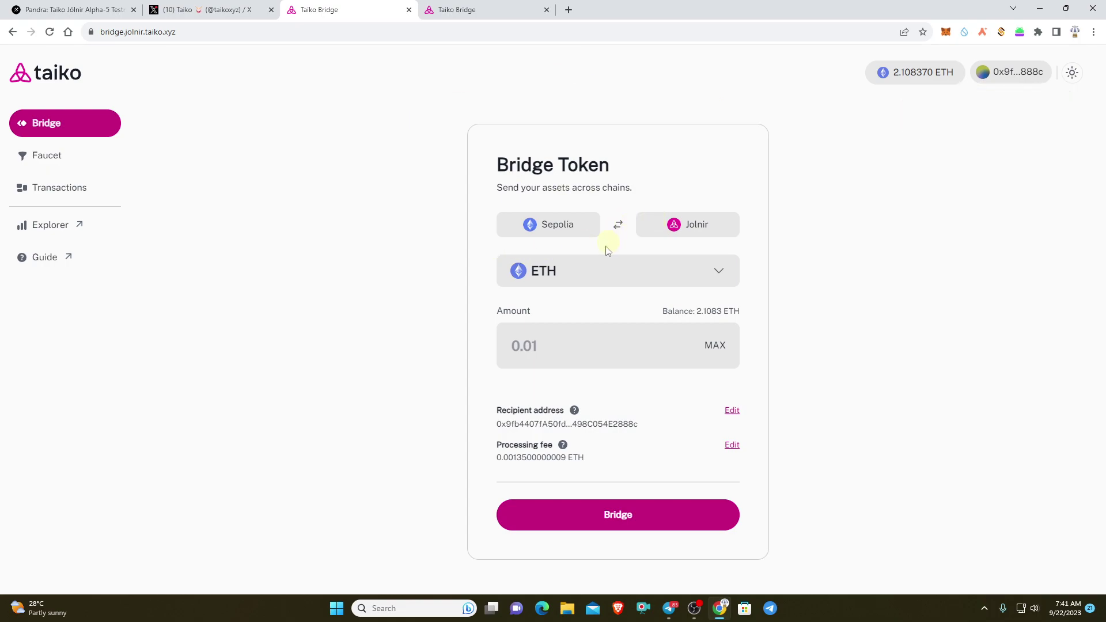
{"action": "left_click", "coordinate": [575, 339]}
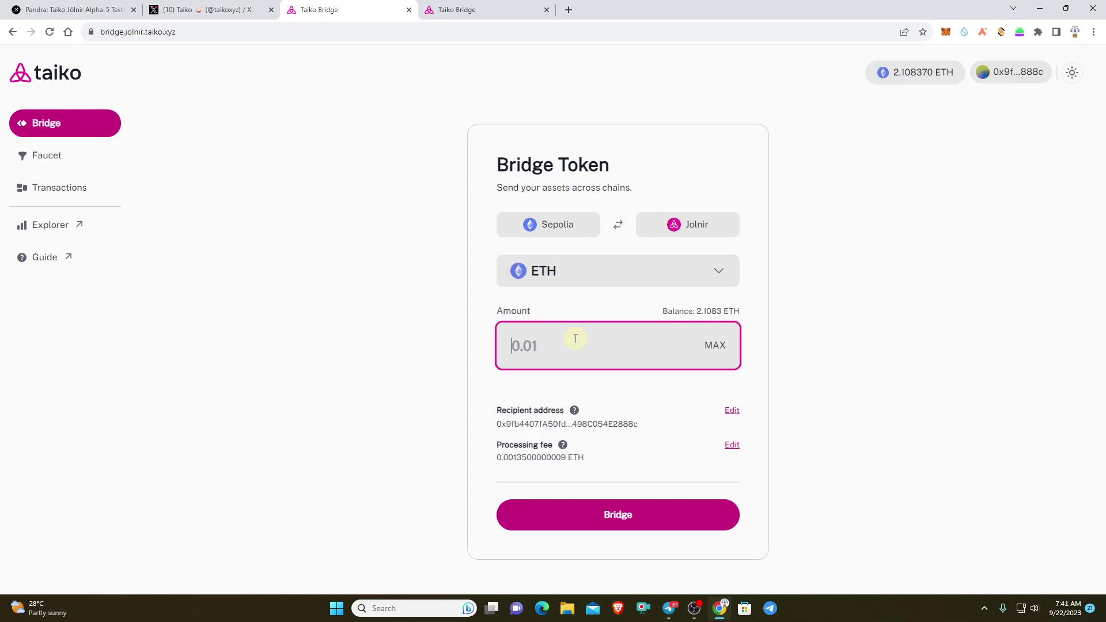
{"action": "type", "text": "0"}
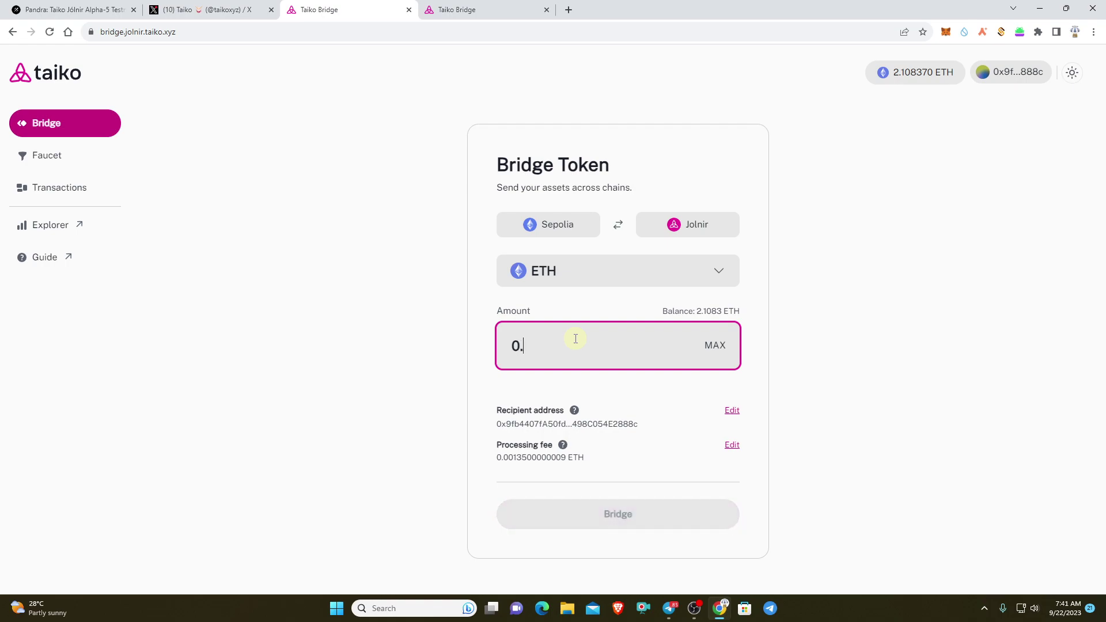
{"action": "type", "text": ".5"}
{"action": "left_click", "coordinate": [570, 514]}
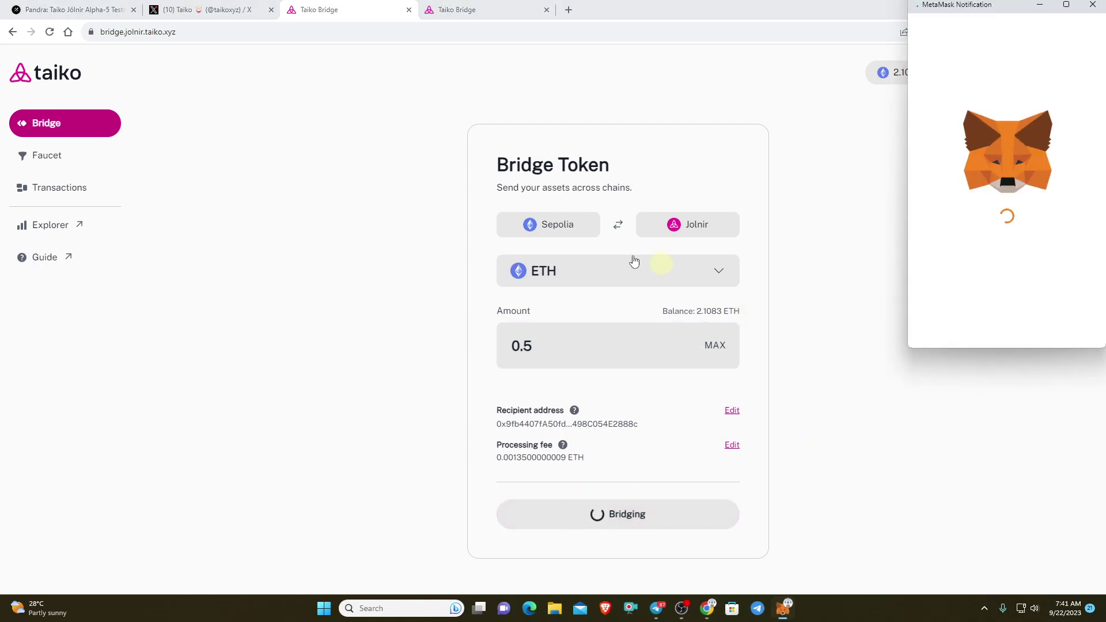
{"action": "scroll", "coordinate": [1071, 288], "scroll_direction": "down", "scroll_amount": 5}
{"action": "left_click", "coordinate": [1046, 328]}
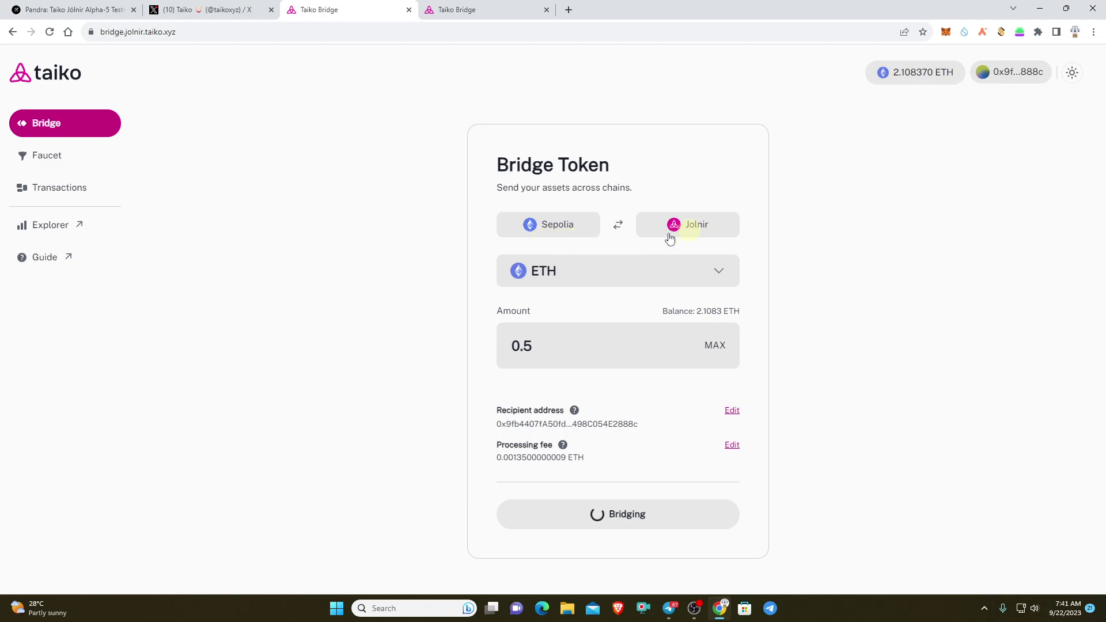
{"action": "left_click", "coordinate": [637, 280]}
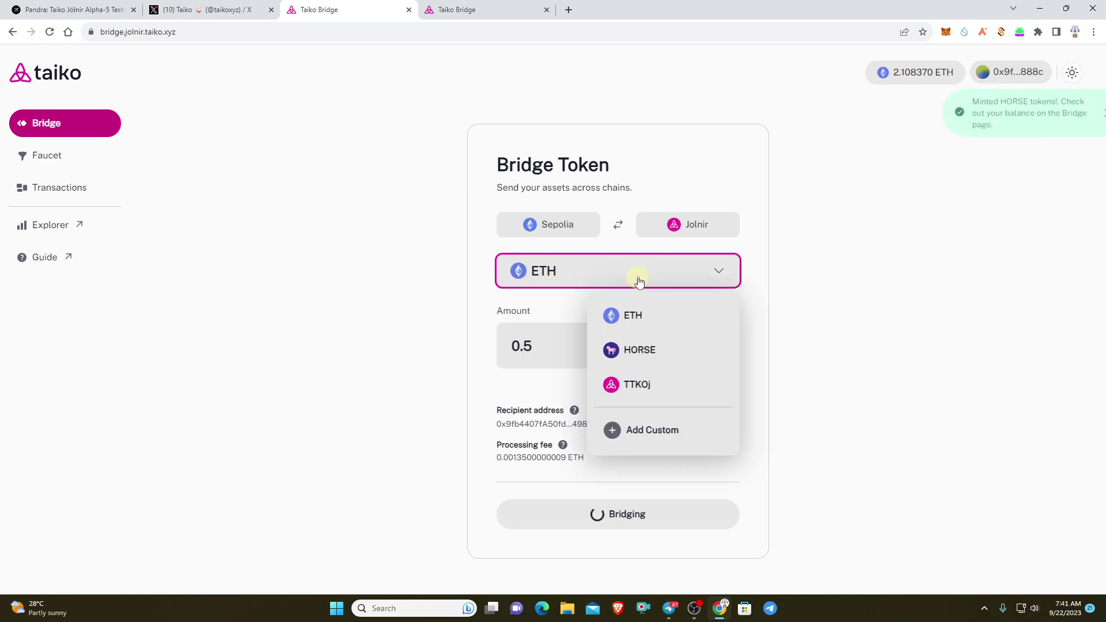
{"action": "left_click", "coordinate": [887, 325]}
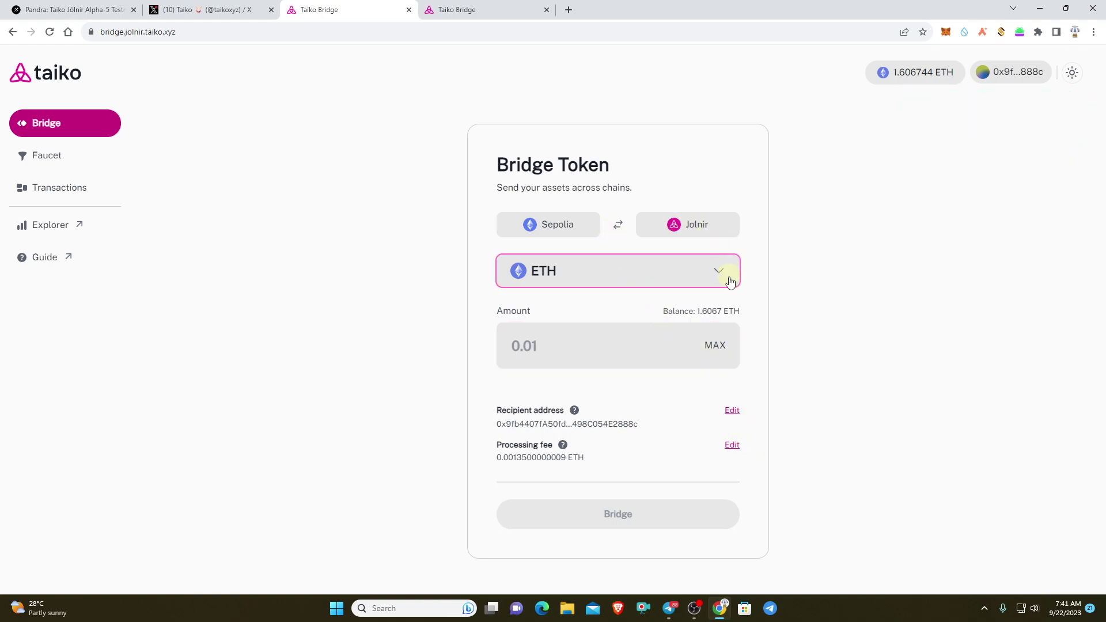
Reverse the bridge direction to Jolnir to Sepolia and approve the network switch in MetaMask.
{"action": "left_click", "coordinate": [617, 225]}
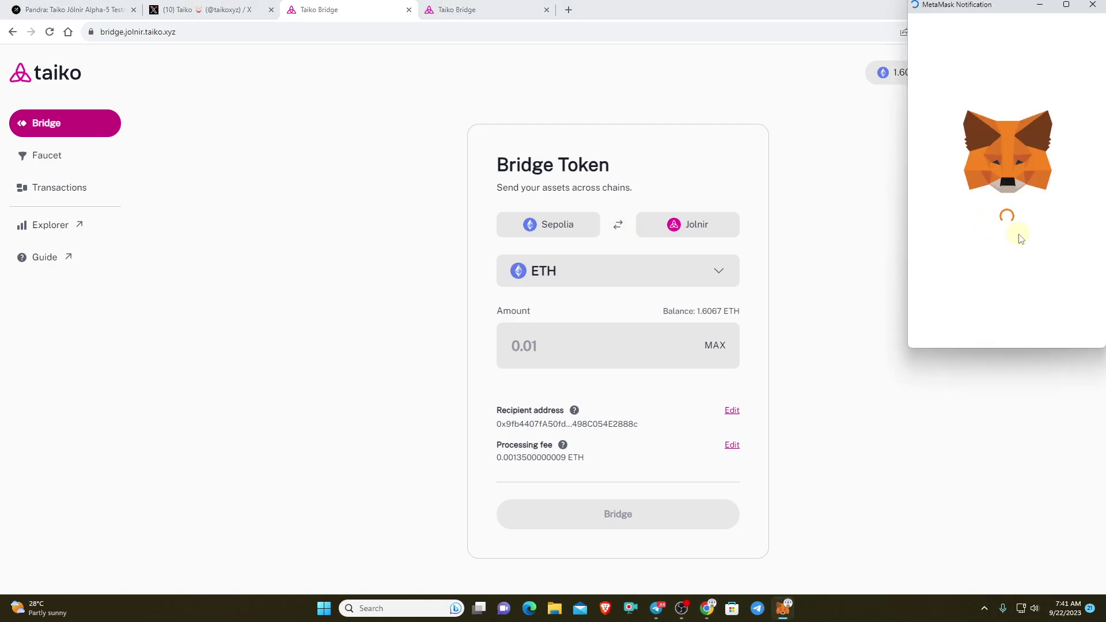
{"action": "scroll", "coordinate": [1017, 253], "scroll_direction": "down", "scroll_amount": 2}
{"action": "left_click", "coordinate": [1040, 329]}
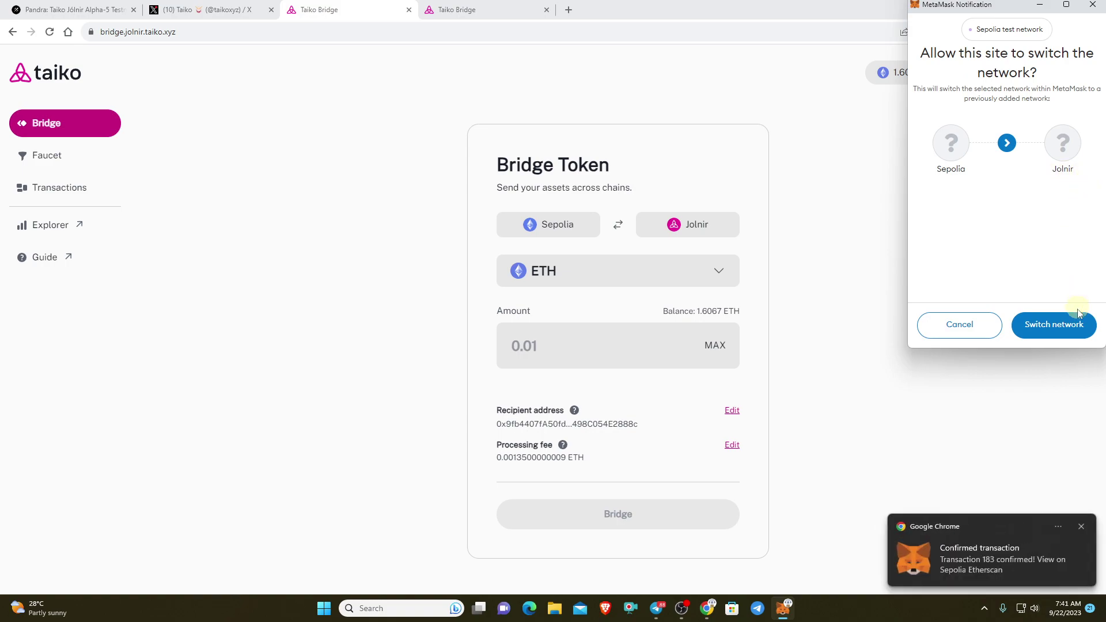
{"action": "left_click", "coordinate": [1079, 313]}
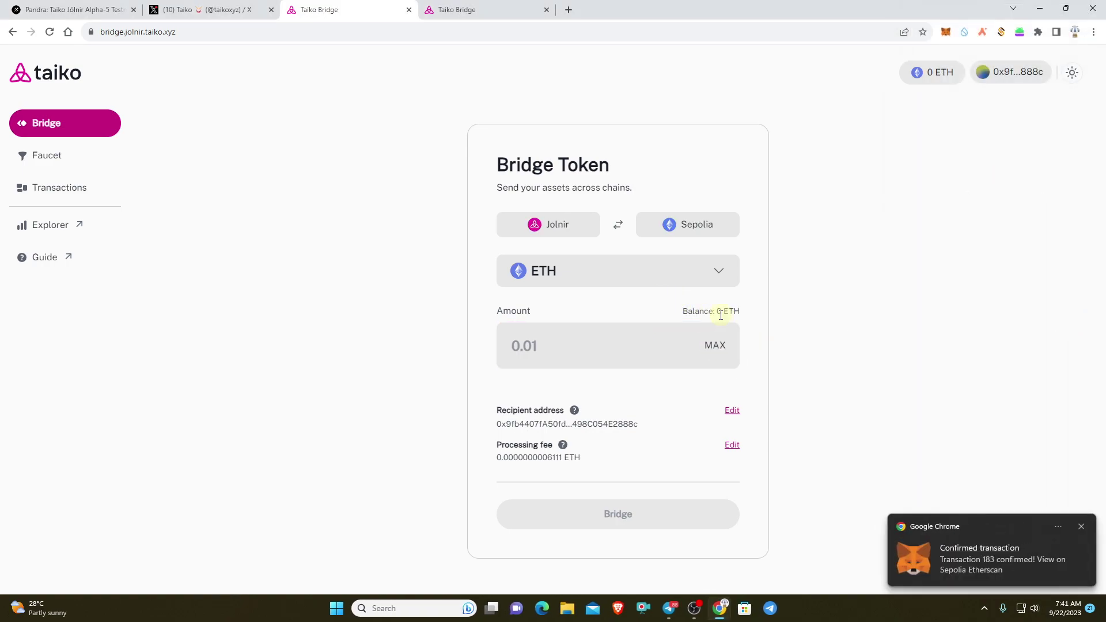
Check the wallet's ETH balance, tokens and activity on Jolnir in MetaMask.
{"action": "left_click", "coordinate": [946, 33]}
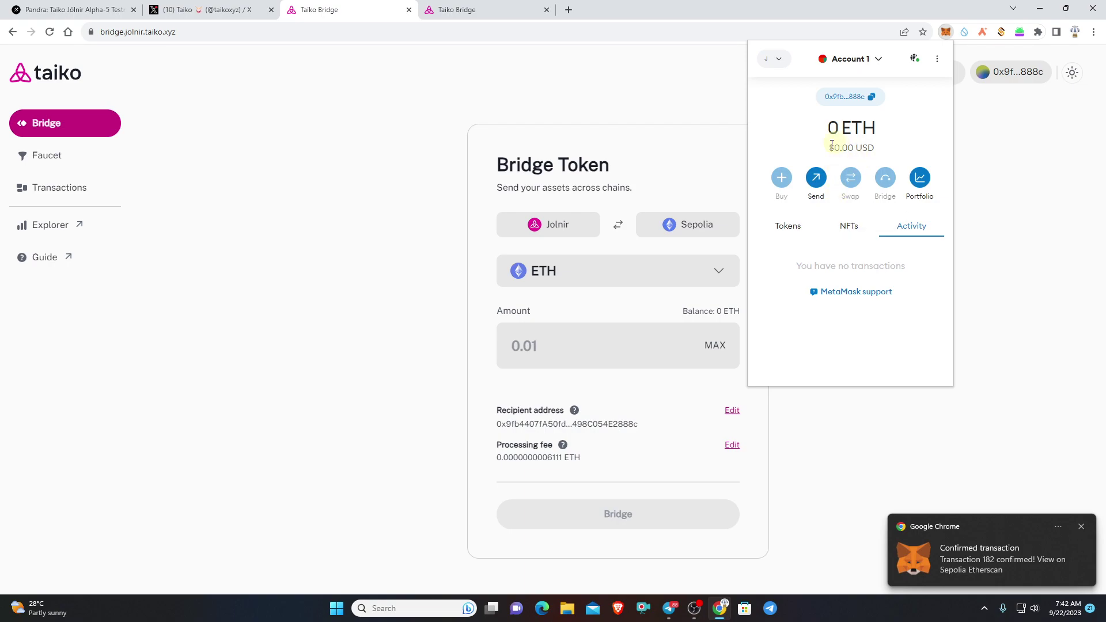
{"action": "left_click", "coordinate": [801, 225]}
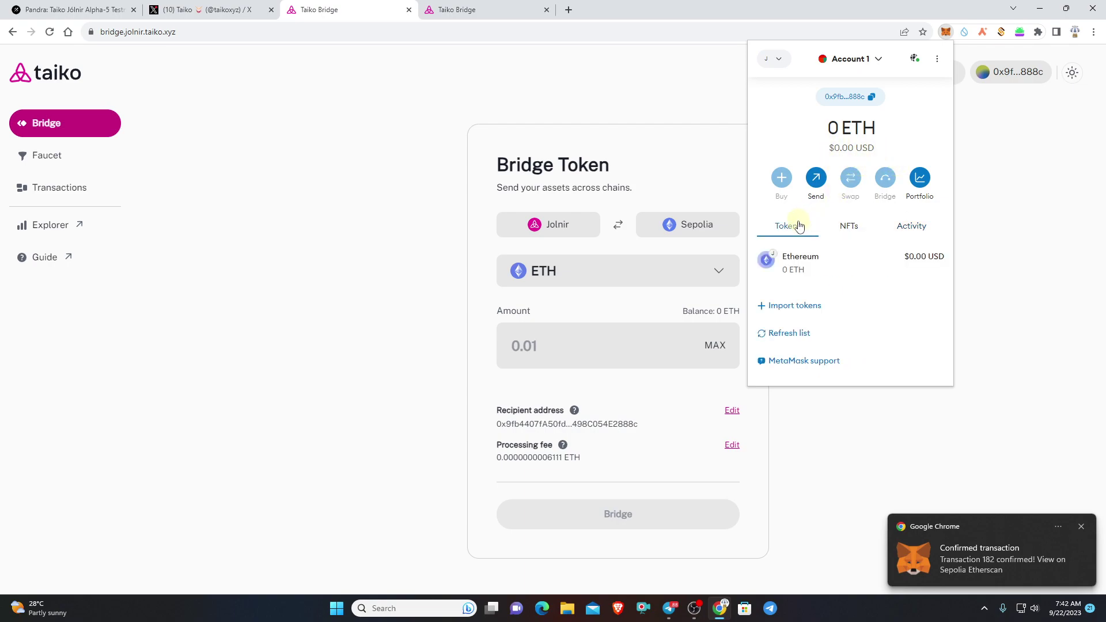
{"action": "left_click", "coordinate": [912, 231]}
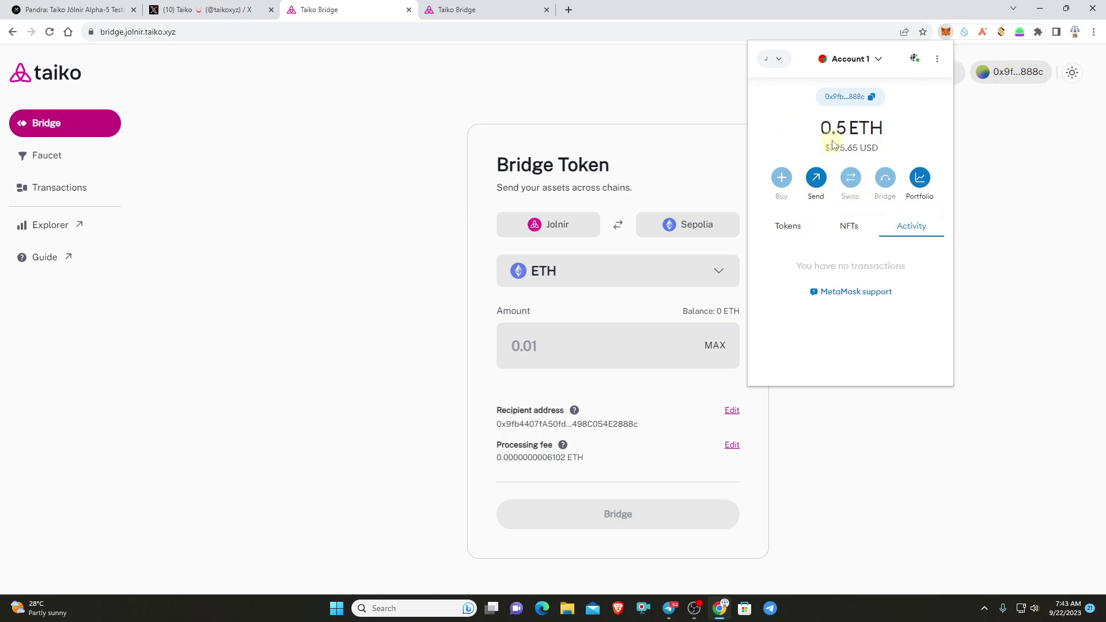
Switch to Telegram and open the swap.jolnir.taiko.xyz link from the Taiko Jolnir 5 testnet post.
{"action": "left_click", "coordinate": [668, 608]}
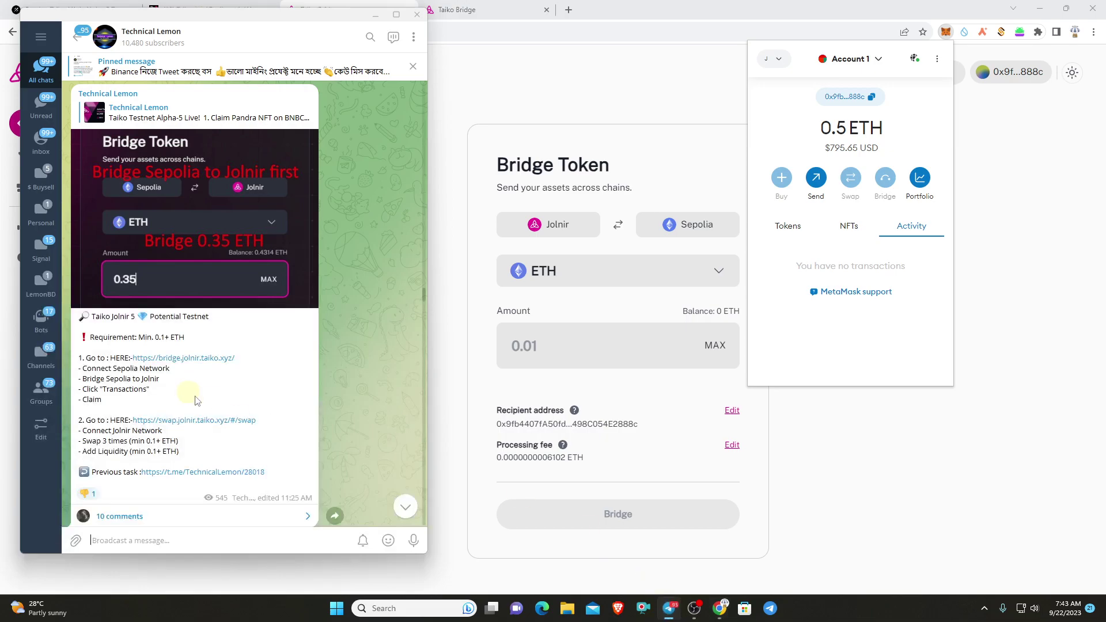
{"action": "scroll", "coordinate": [176, 358], "scroll_direction": "down", "scroll_amount": 1}
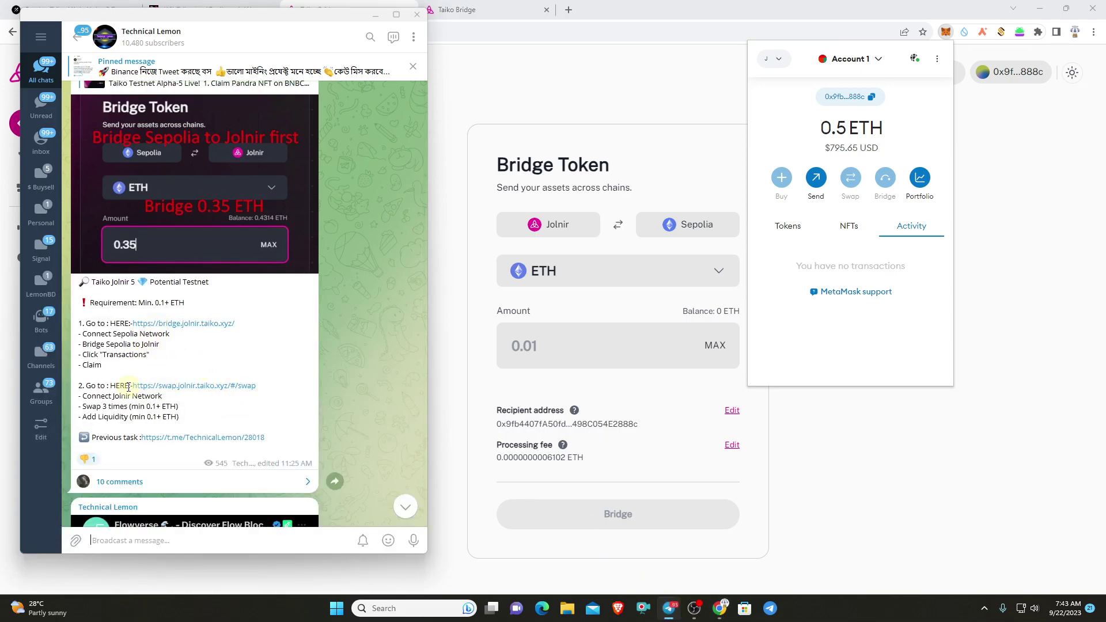
{"action": "left_click", "coordinate": [174, 390]}
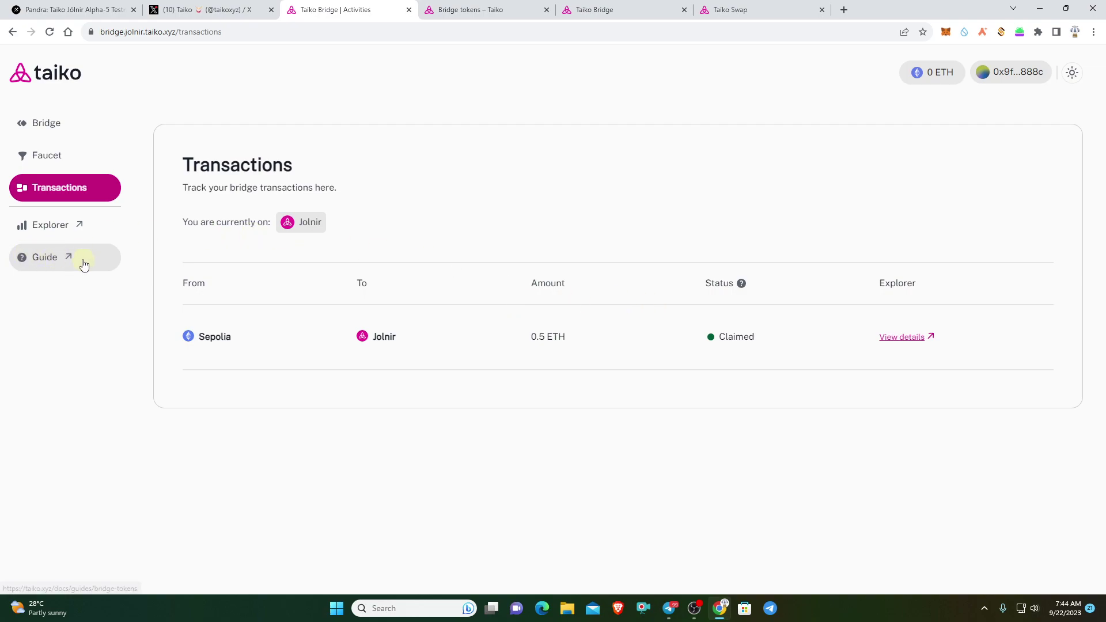
Open the Receive tokens guide in the Taiko docs and launch its three Sepolia faucets: sepolia-faucet.pk910.de, faucet-sepolia.rockx.com and sepoliafaucet.com.
{"action": "left_click", "coordinate": [485, 16]}
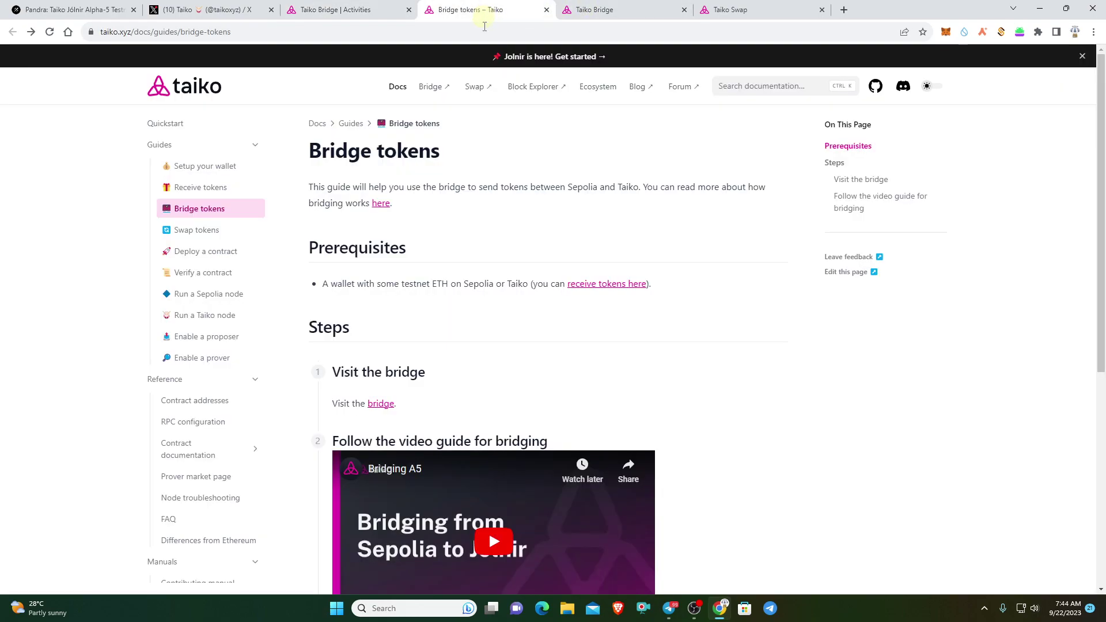
{"action": "left_click", "coordinate": [218, 186]}
{"action": "scroll", "coordinate": [397, 262], "scroll_direction": "down", "scroll_amount": 3}
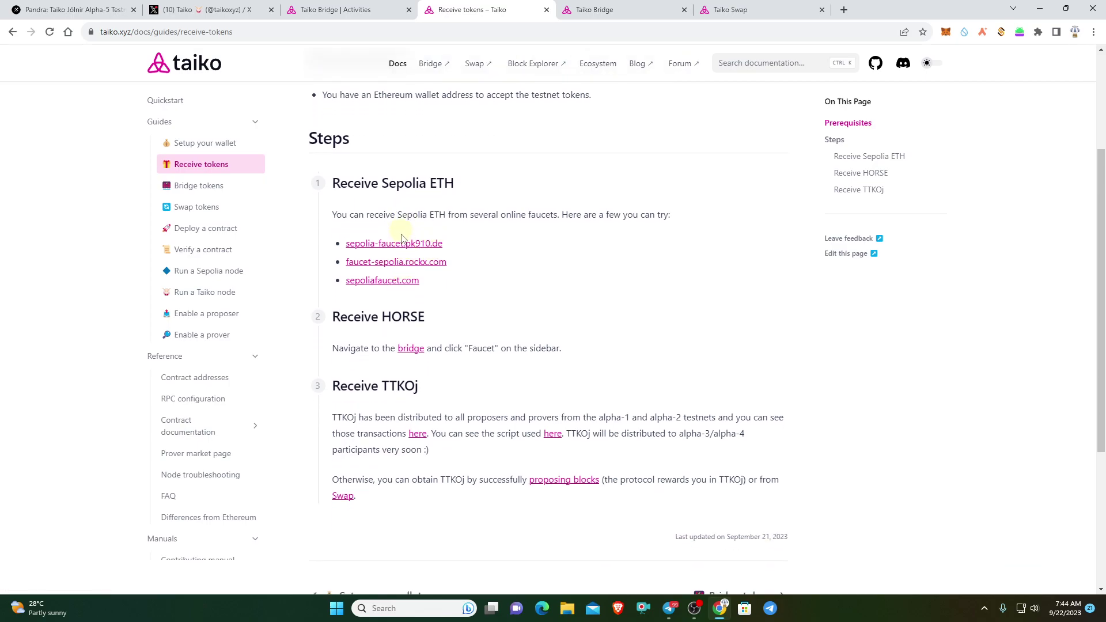
{"action": "left_click", "coordinate": [396, 245]}
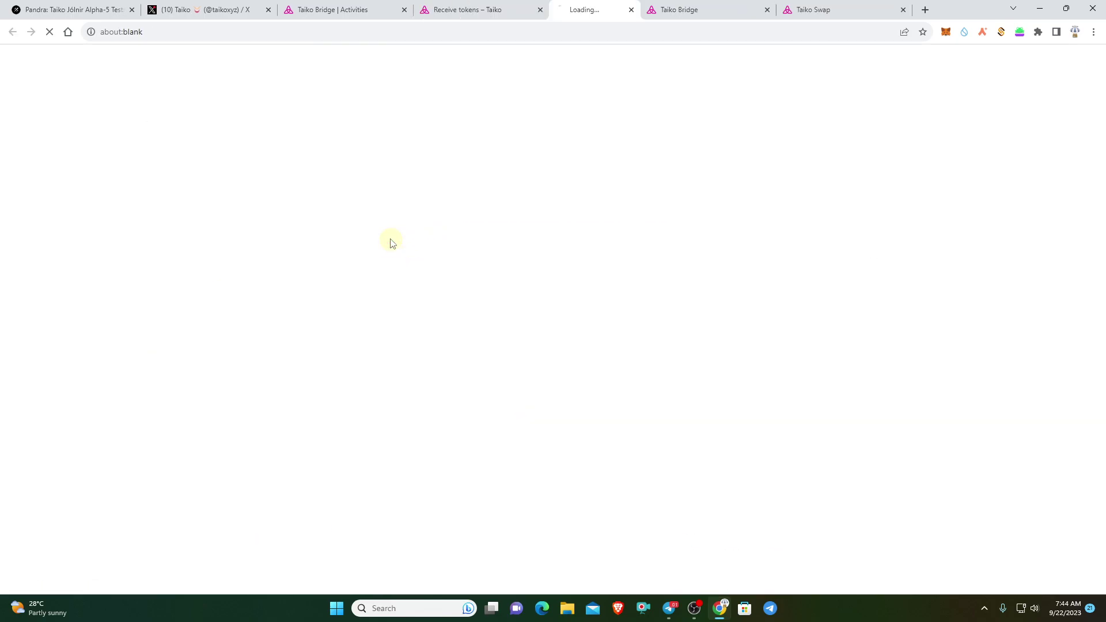
{"action": "left_click", "coordinate": [463, 11]}
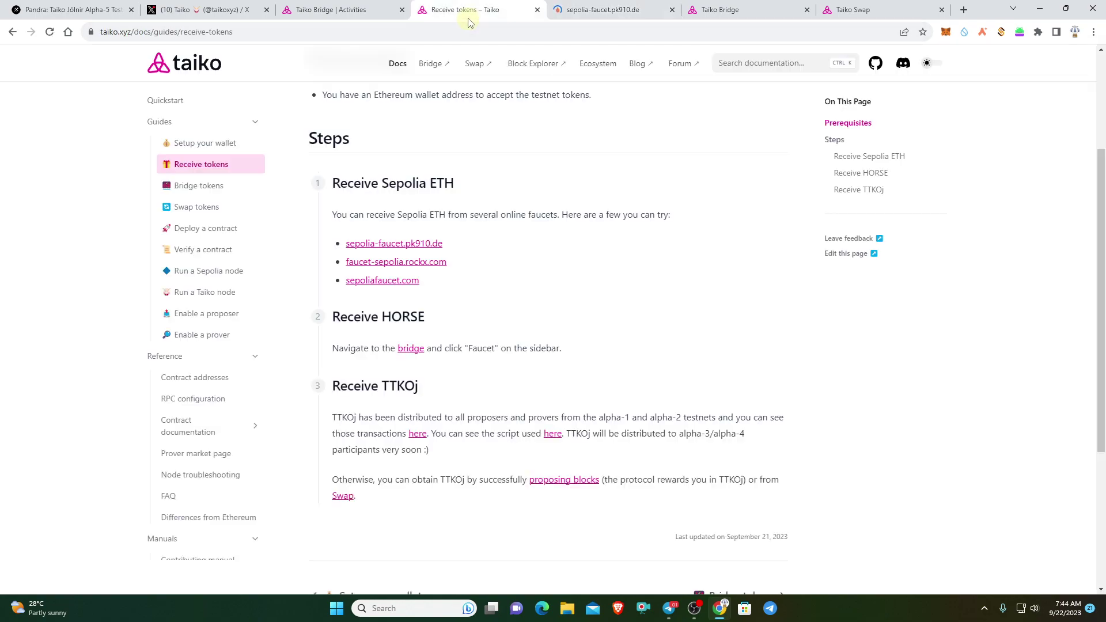
{"action": "left_click", "coordinate": [383, 271]}
{"action": "left_click", "coordinate": [415, 11]}
{"action": "left_click", "coordinate": [382, 280]}
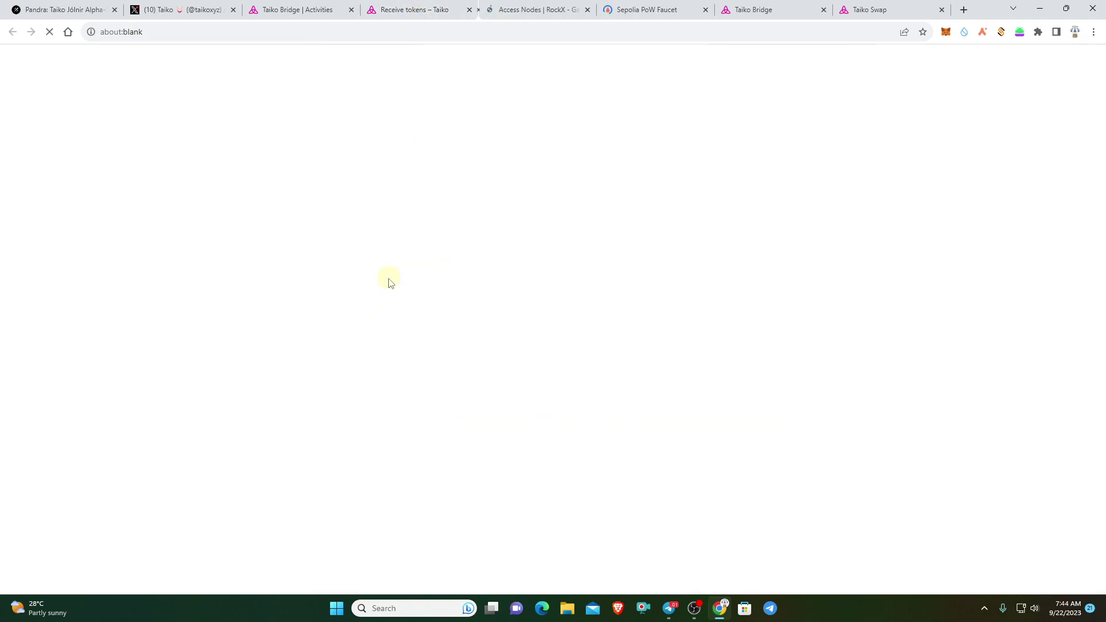
Look through the opened Sepolia faucet pages, including the request form and FAQs on sepoliafaucet.com.
{"action": "left_click", "coordinate": [581, 9]}
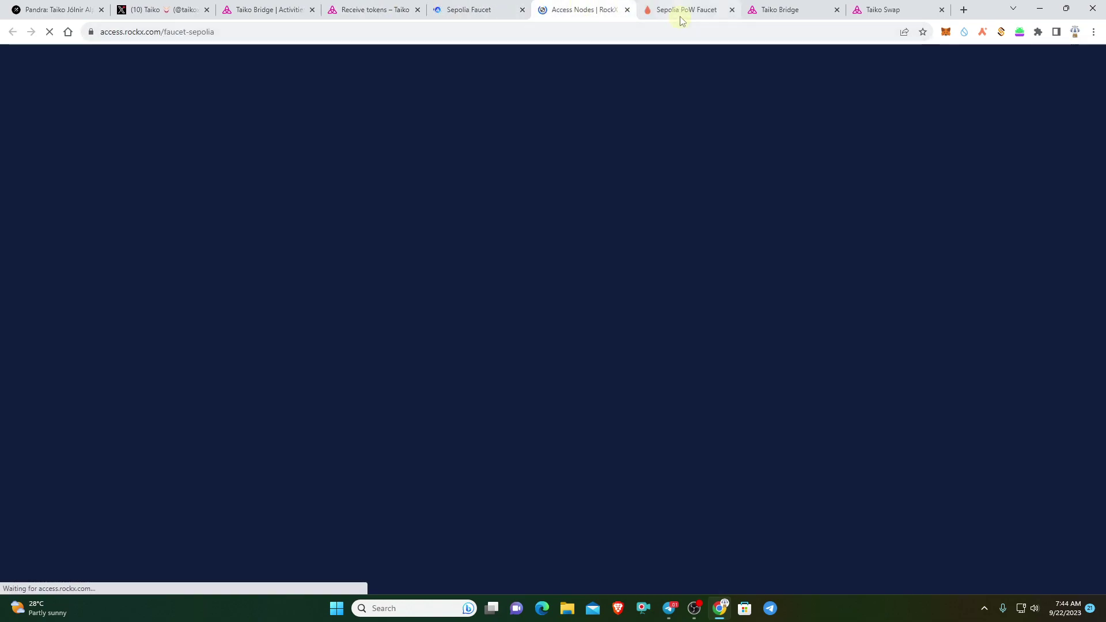
{"action": "left_click", "coordinate": [681, 18]}
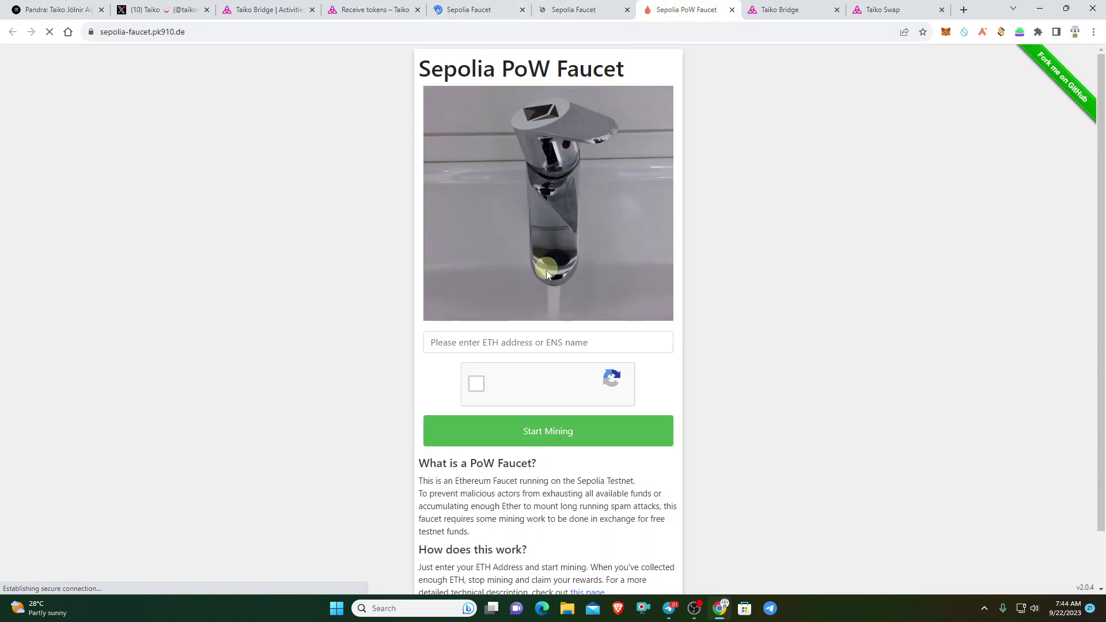
{"action": "left_click", "coordinate": [567, 10]}
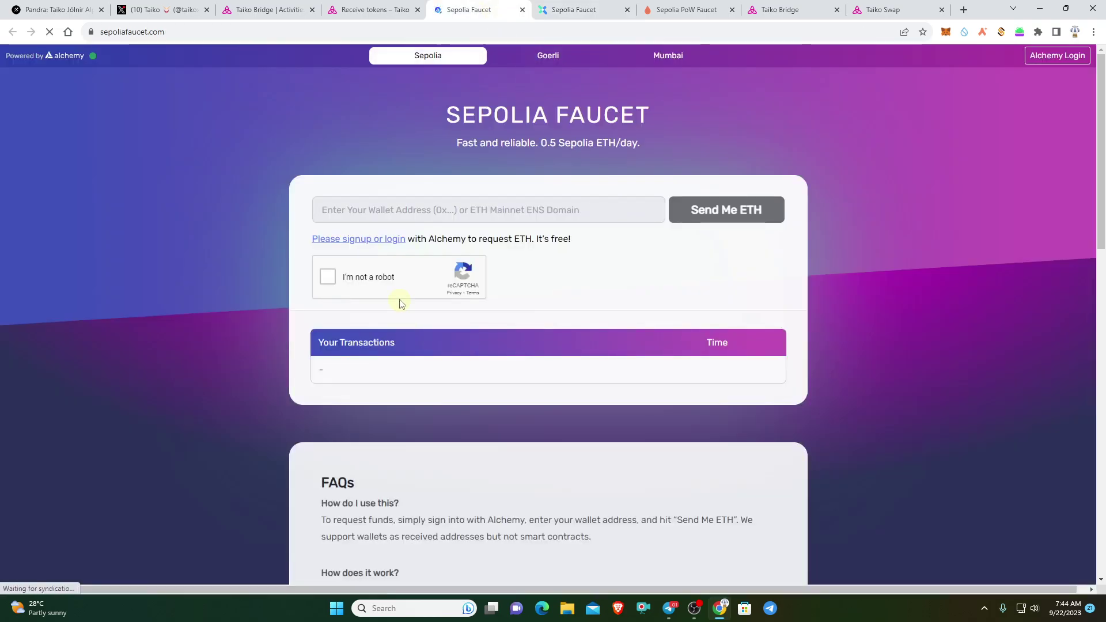
{"action": "scroll", "coordinate": [576, 388], "scroll_direction": "down", "scroll_amount": 8}
{"action": "scroll", "coordinate": [576, 388], "scroll_direction": "down", "scroll_amount": 4}
{"action": "scroll", "coordinate": [576, 388], "scroll_direction": "up", "scroll_amount": 12}
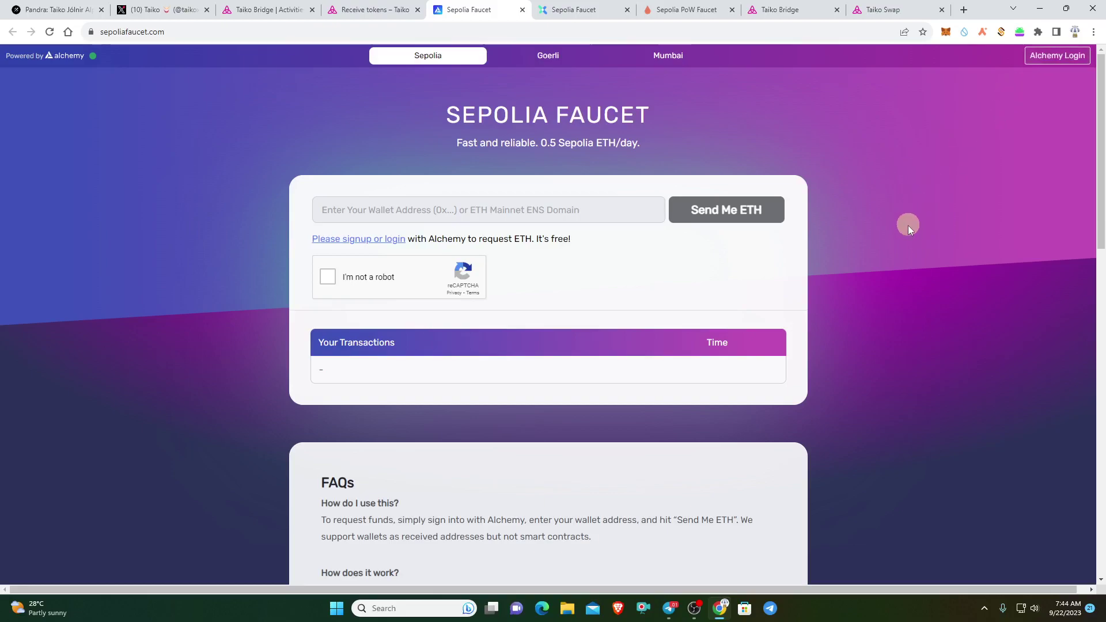
Copy the wallet address from MetaMask and sign in to Alchemy on sepoliafaucet.com.
{"action": "left_click", "coordinate": [945, 33]}
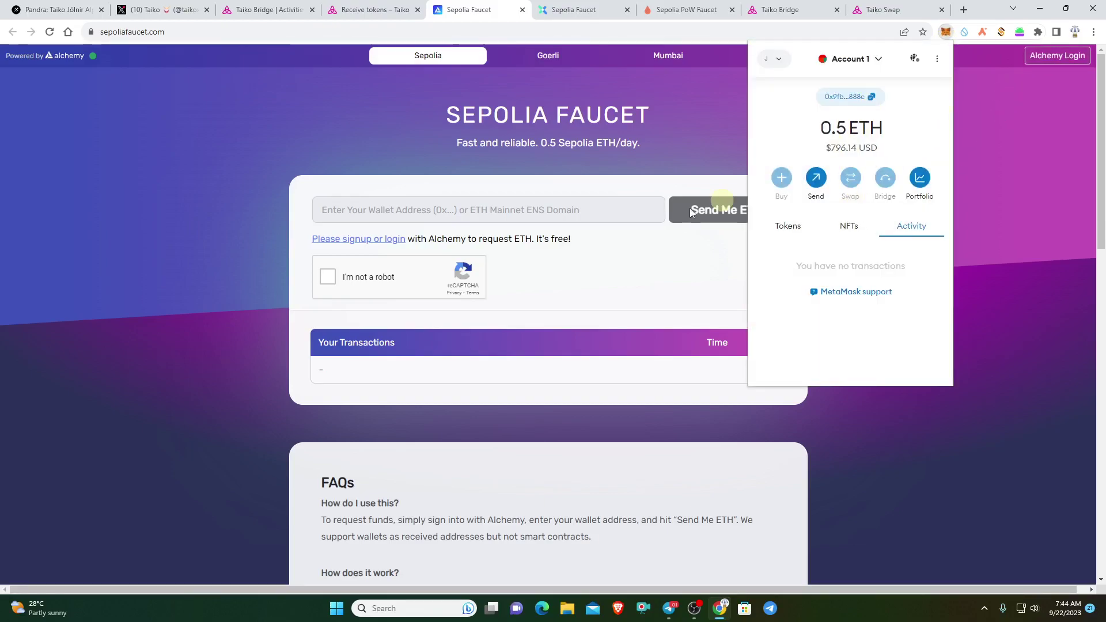
{"action": "right_click", "coordinate": [459, 209]}
{"action": "left_click", "coordinate": [425, 210]}
{"action": "right_click", "coordinate": [433, 214]}
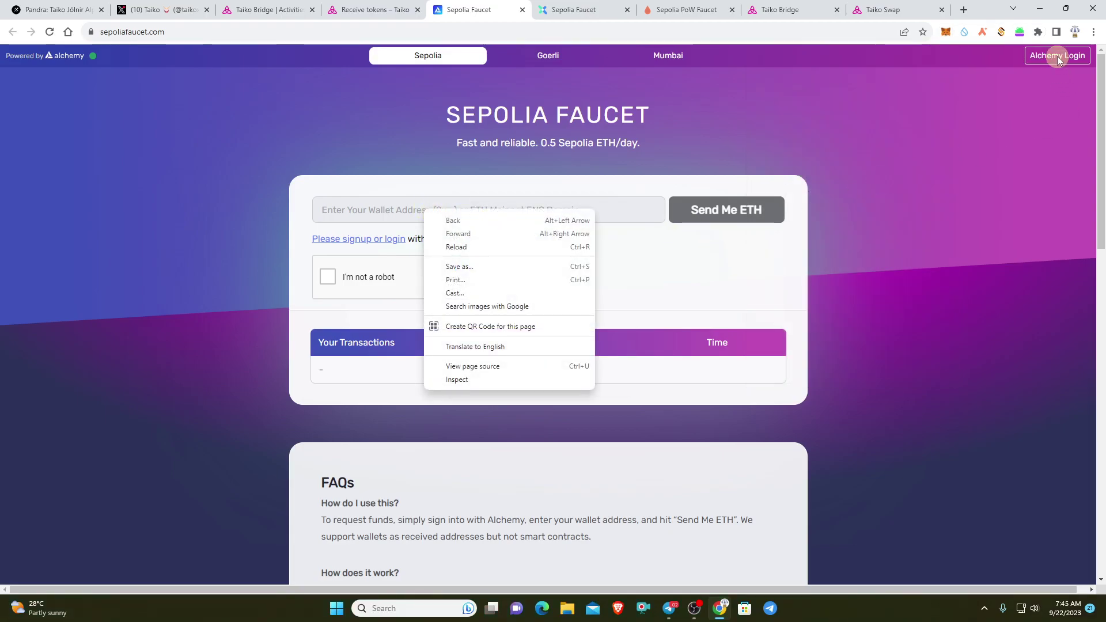
{"action": "scroll", "coordinate": [637, 312], "scroll_direction": "down", "scroll_amount": 10}
{"action": "scroll", "coordinate": [638, 313], "scroll_direction": "down", "scroll_amount": 3}
{"action": "scroll", "coordinate": [637, 303], "scroll_direction": "up", "scroll_amount": 15}
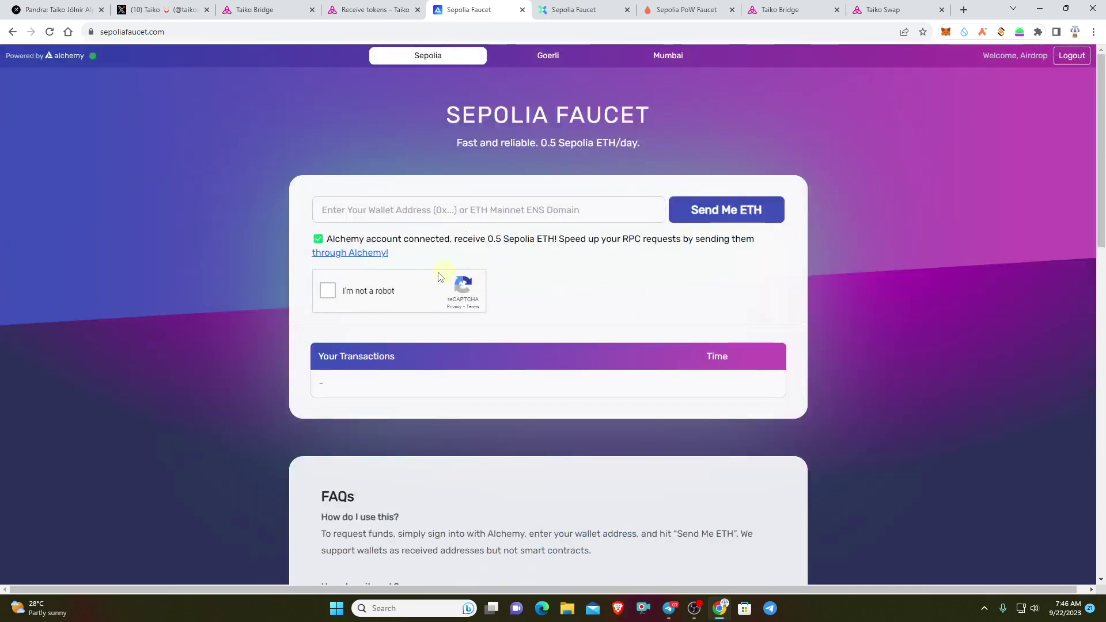
Paste the wallet address into the Alchemy Sepolia faucet, complete the robot check and request the ETH.
{"action": "right_click", "coordinate": [405, 218]}
{"action": "left_click", "coordinate": [423, 303]}
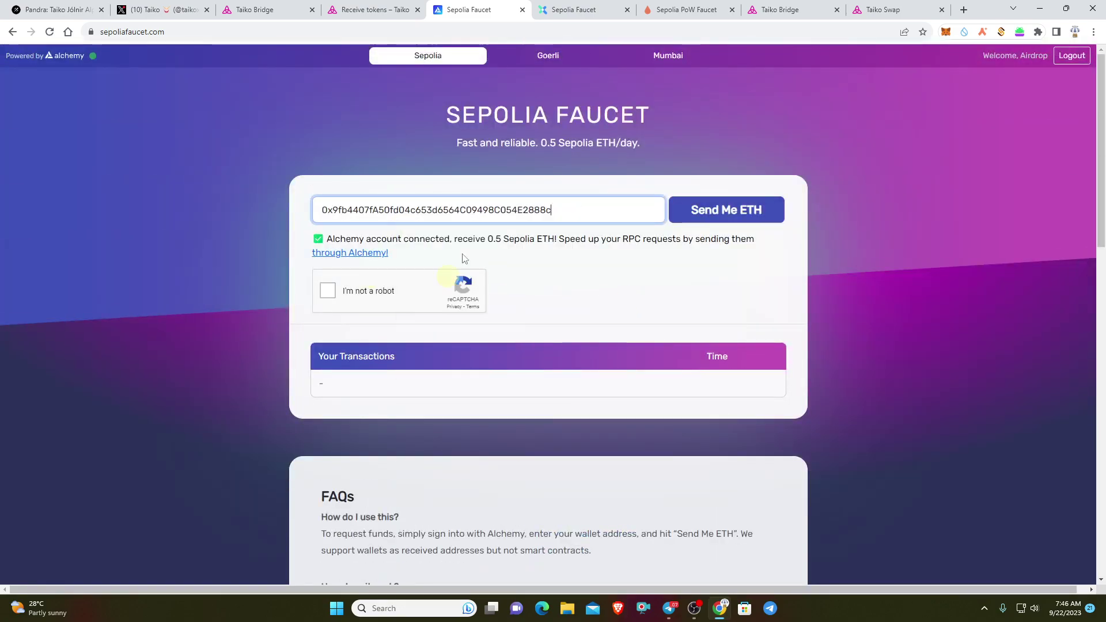
{"action": "left_click", "coordinate": [336, 296]}
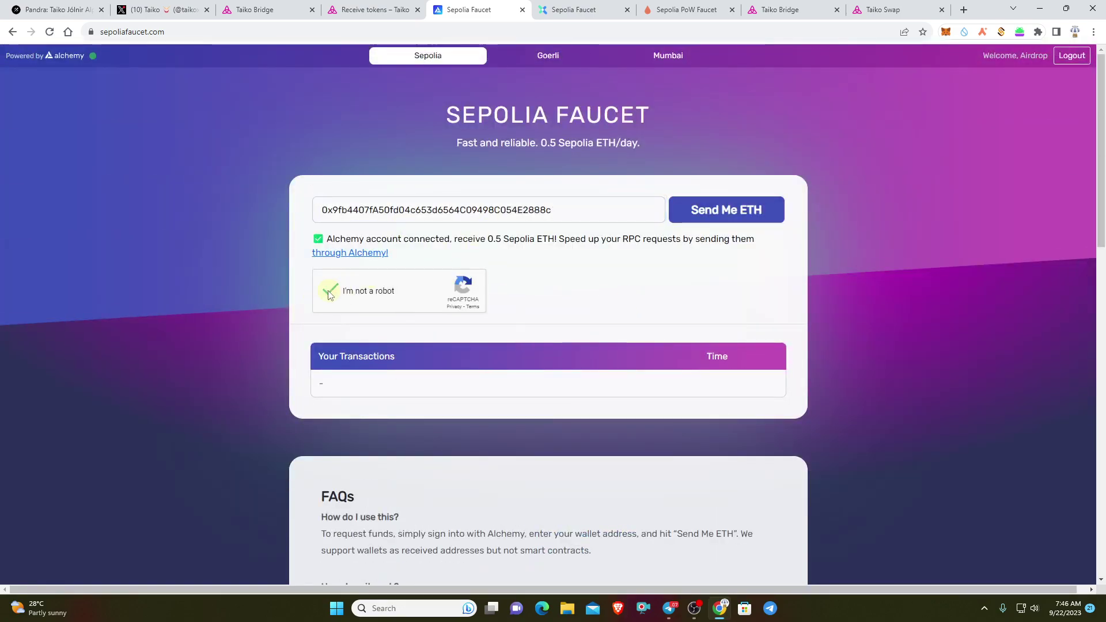
{"action": "left_click", "coordinate": [752, 213]}
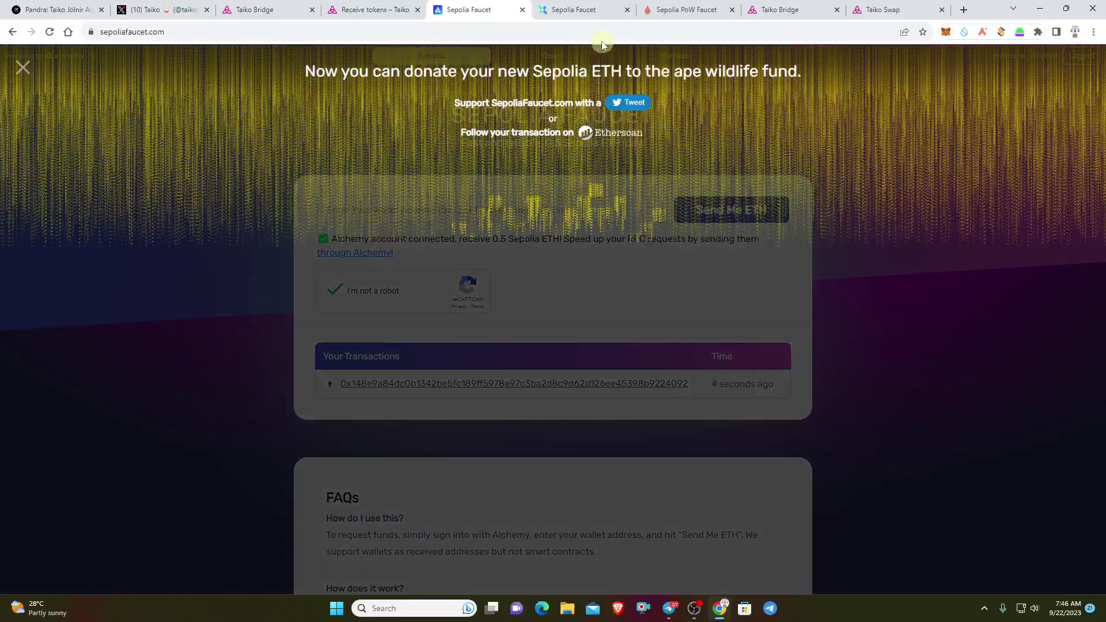
Review the daily and bonus quests on the RockX Sepolia faucet page.
{"action": "key", "text": "ctrl+Tab"}
{"action": "scroll", "coordinate": [650, 338], "scroll_direction": "down", "scroll_amount": 4}
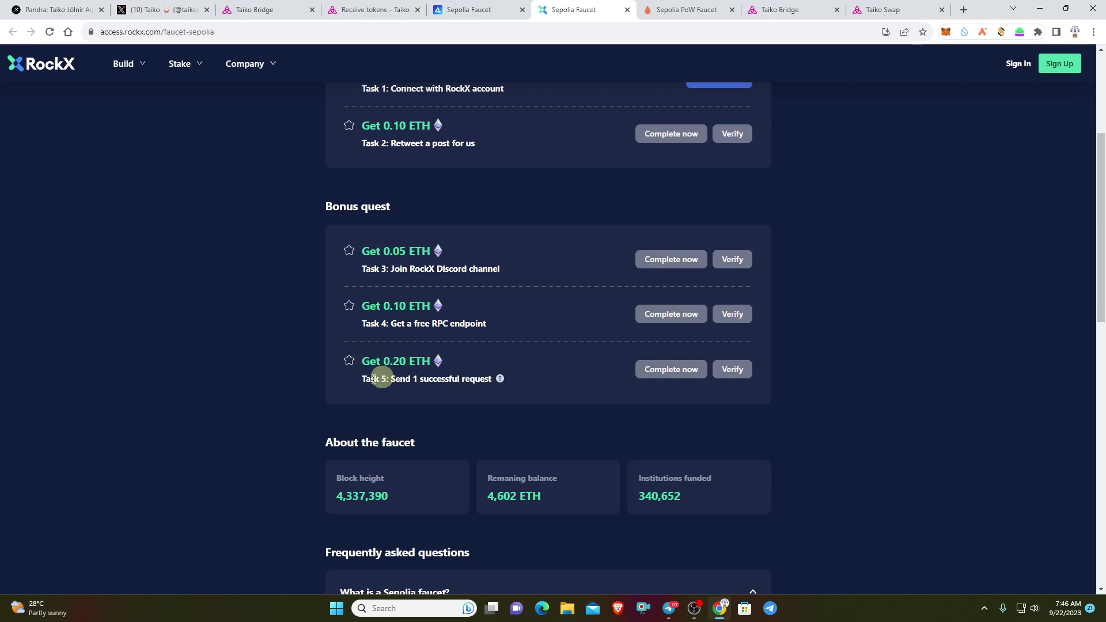
{"action": "scroll", "coordinate": [474, 233], "scroll_direction": "up", "scroll_amount": 2}
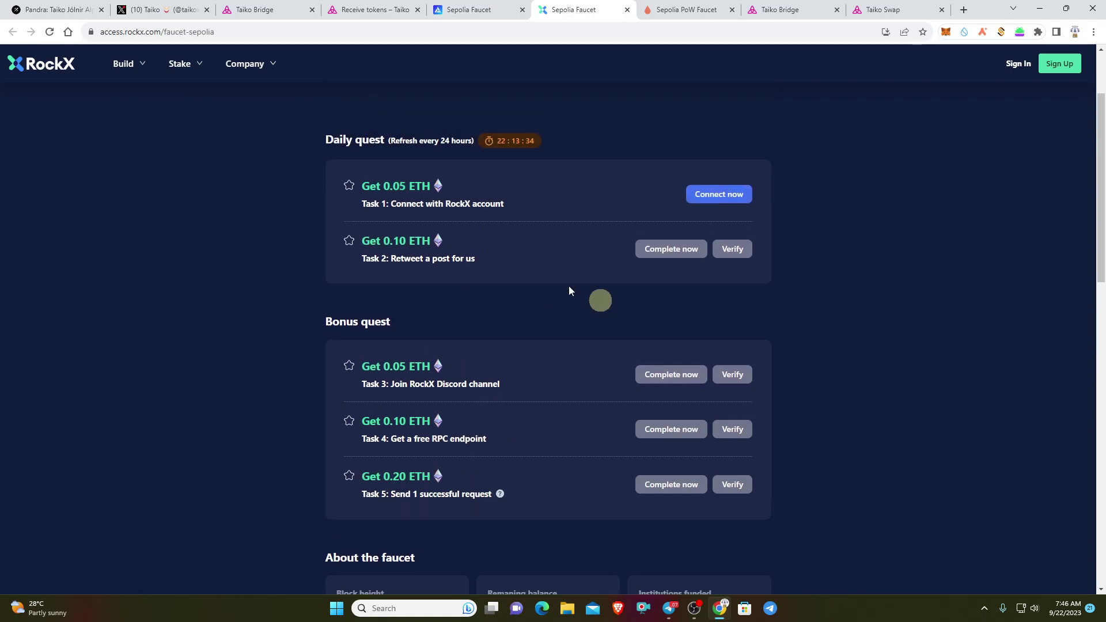
Paste the wallet address into the Sepolia PoW Faucet, complete the robot check and start mining.
{"action": "key", "text": "ctrl+Tab"}
{"action": "scroll", "coordinate": [681, 330], "scroll_direction": "up", "scroll_amount": 1}
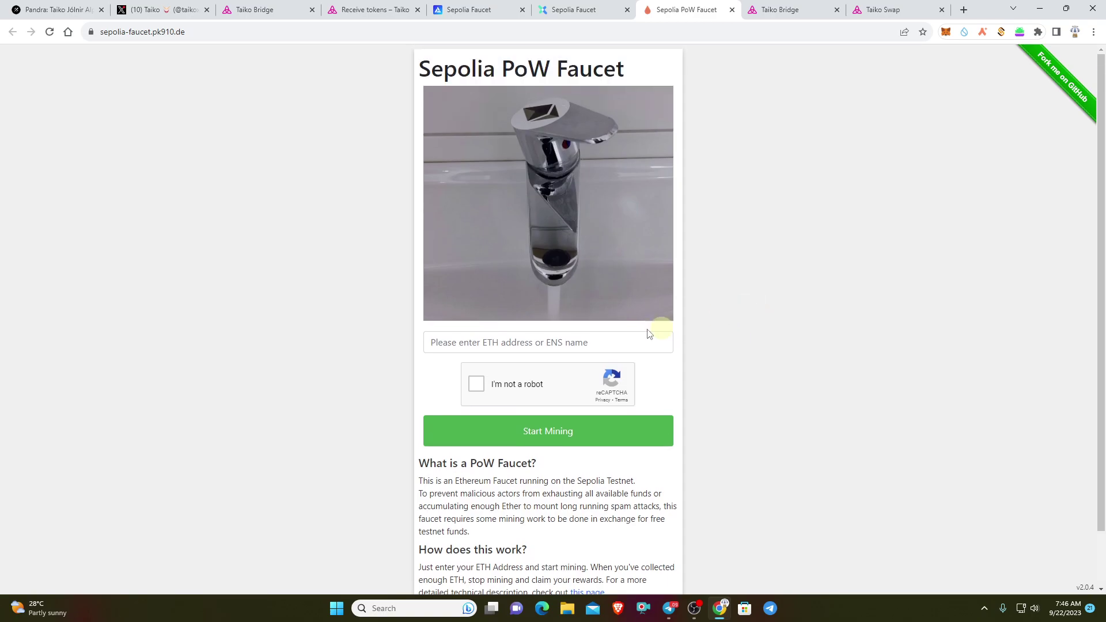
{"action": "right_click", "coordinate": [532, 340]}
{"action": "left_click", "coordinate": [555, 429]}
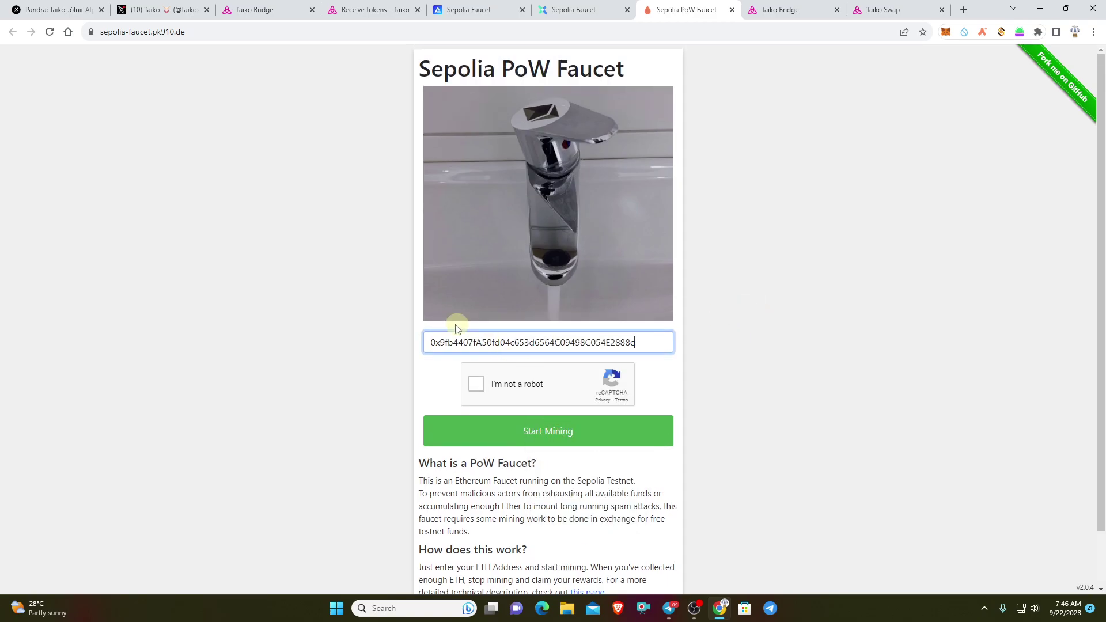
{"action": "left_click", "coordinate": [477, 384]}
{"action": "left_click", "coordinate": [535, 435]}
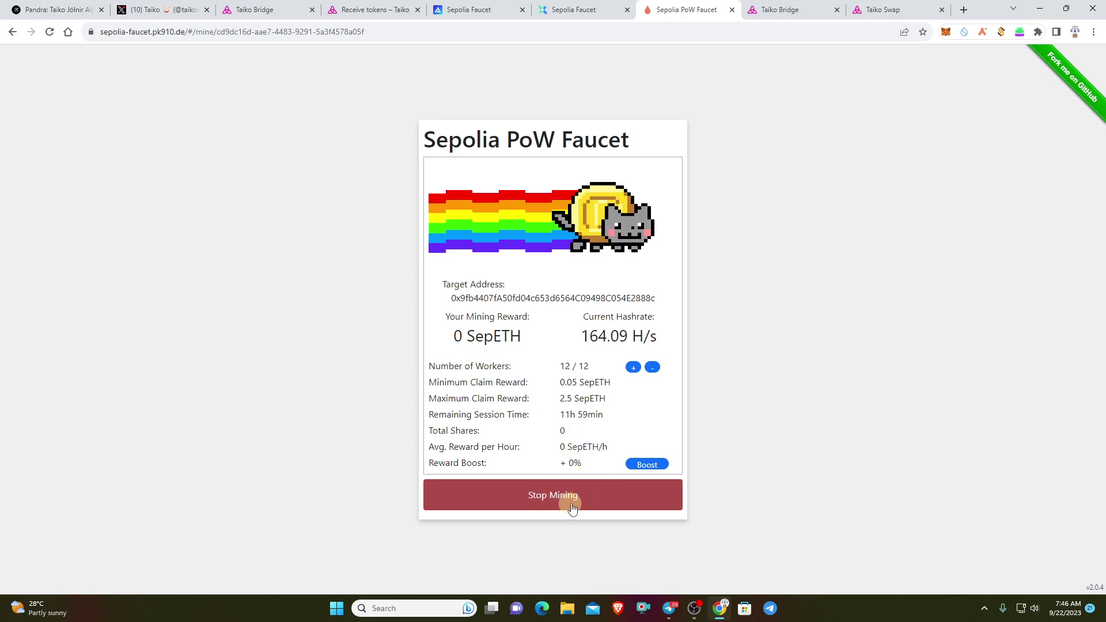
Return to the Taiko Swap page, and switch to Telegram to read the swap and liquidity requirements in the Jolnir post.
{"action": "left_click", "coordinate": [360, 11]}
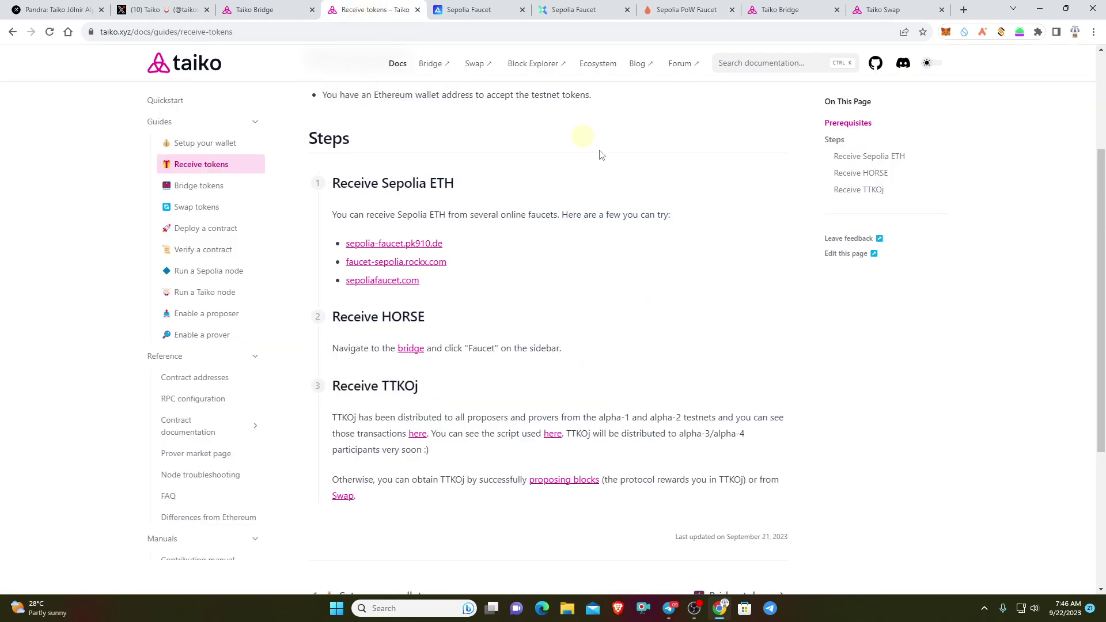
{"action": "left_click", "coordinate": [281, 13]}
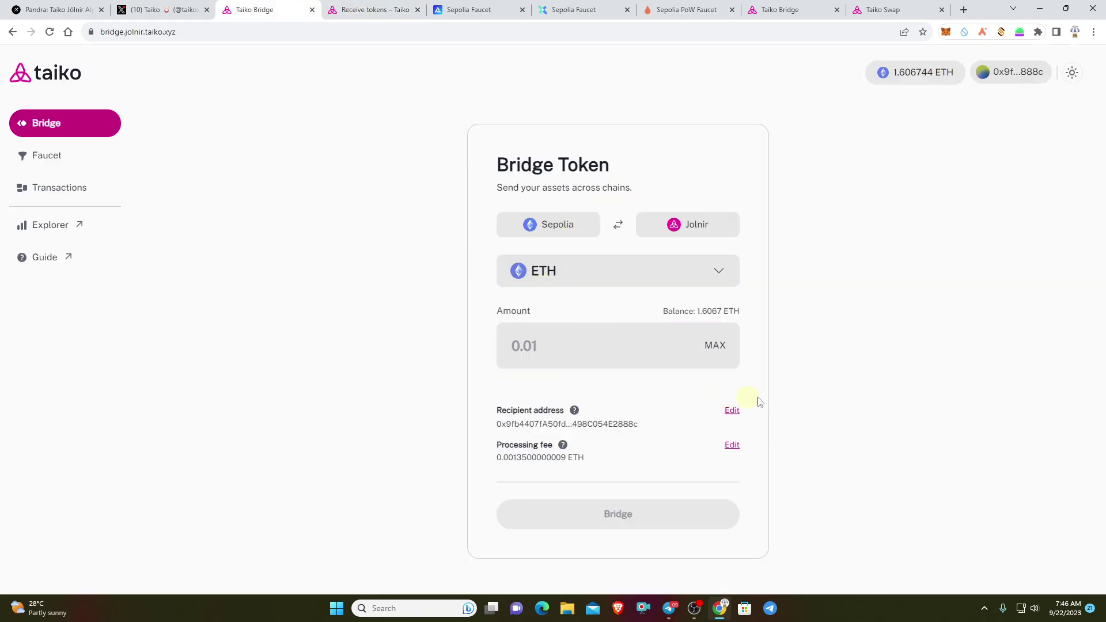
{"action": "left_click", "coordinate": [881, 10]}
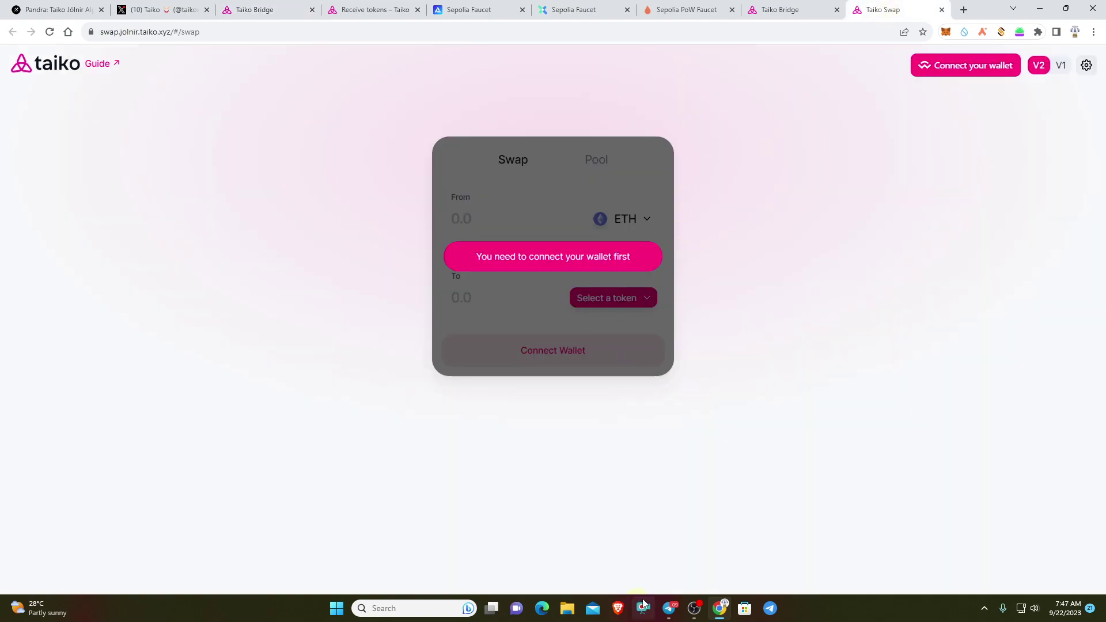
{"action": "left_click", "coordinate": [668, 608]}
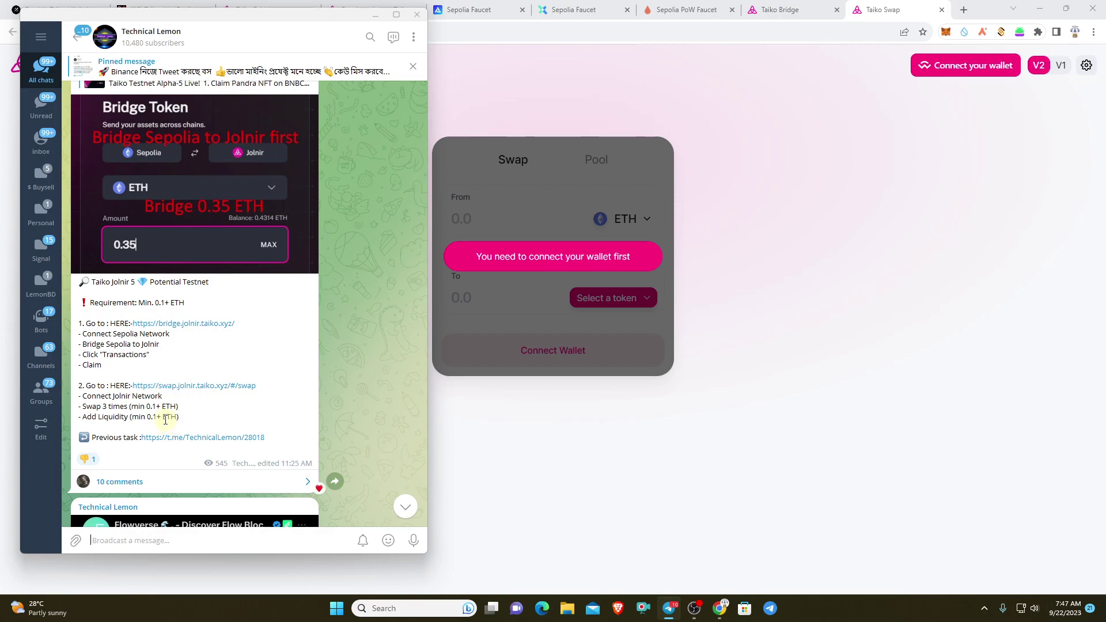
Switch back to Chrome, connect the MetaMask wallet to Taiko Swap and change the network to Jolnir.
{"action": "left_click", "coordinate": [579, 382]}
{"action": "left_click", "coordinate": [949, 70]}
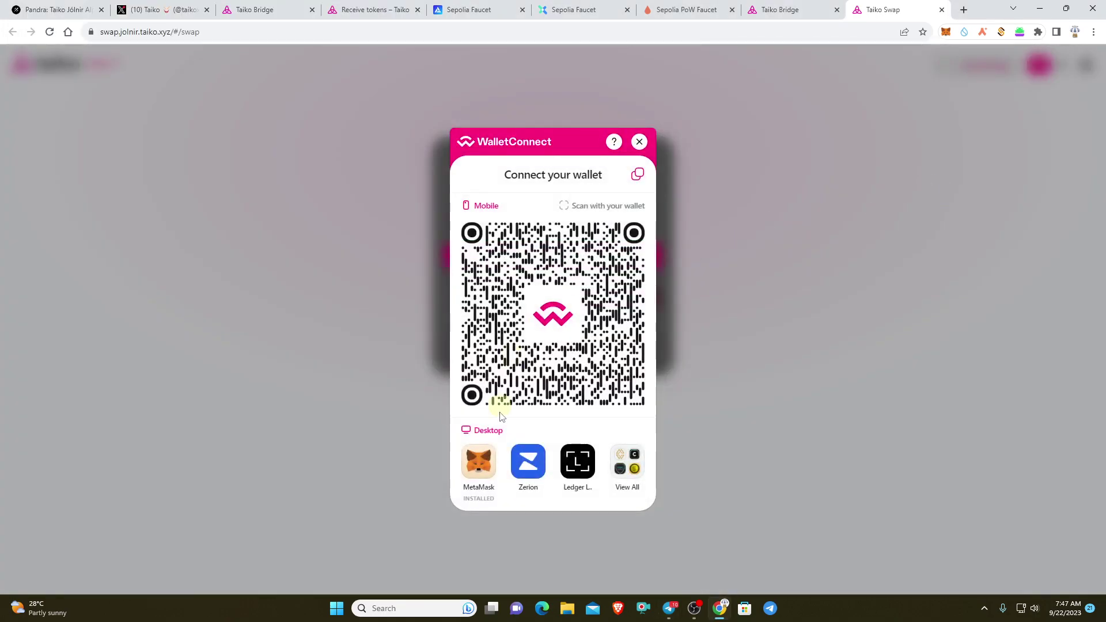
{"action": "left_click", "coordinate": [479, 462]}
{"action": "left_click", "coordinate": [919, 66]}
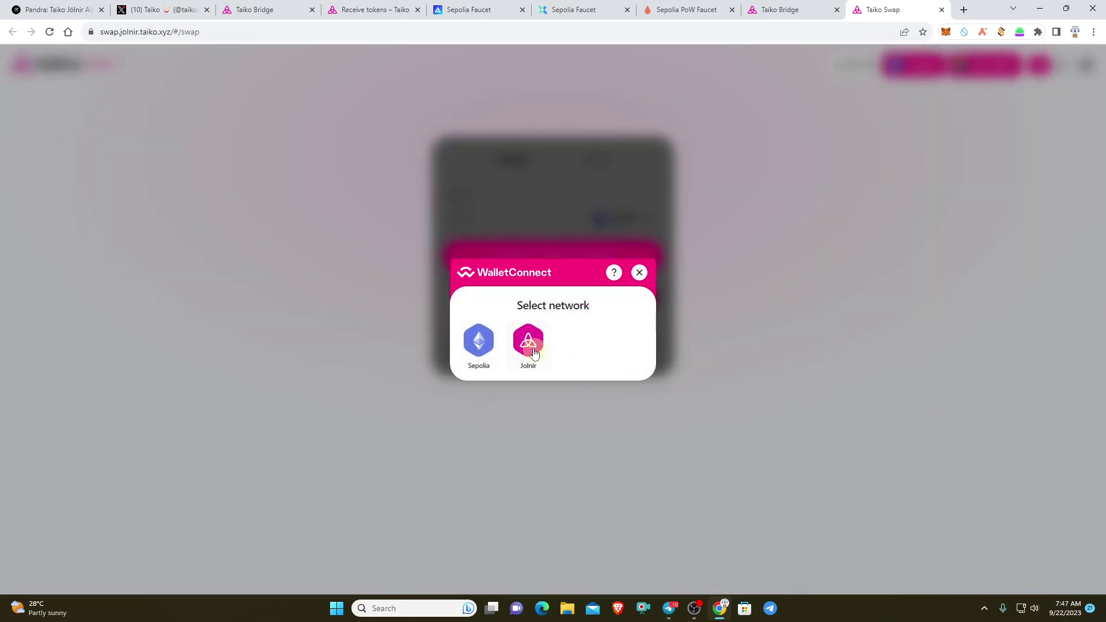
{"action": "left_click", "coordinate": [534, 354]}
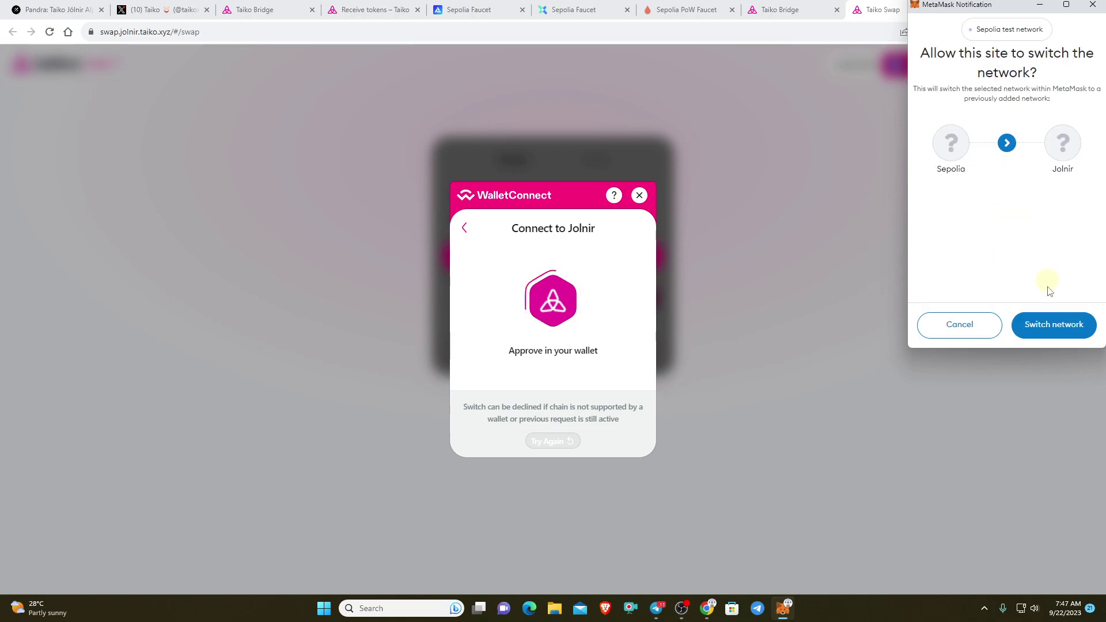
{"action": "left_click", "coordinate": [1061, 326]}
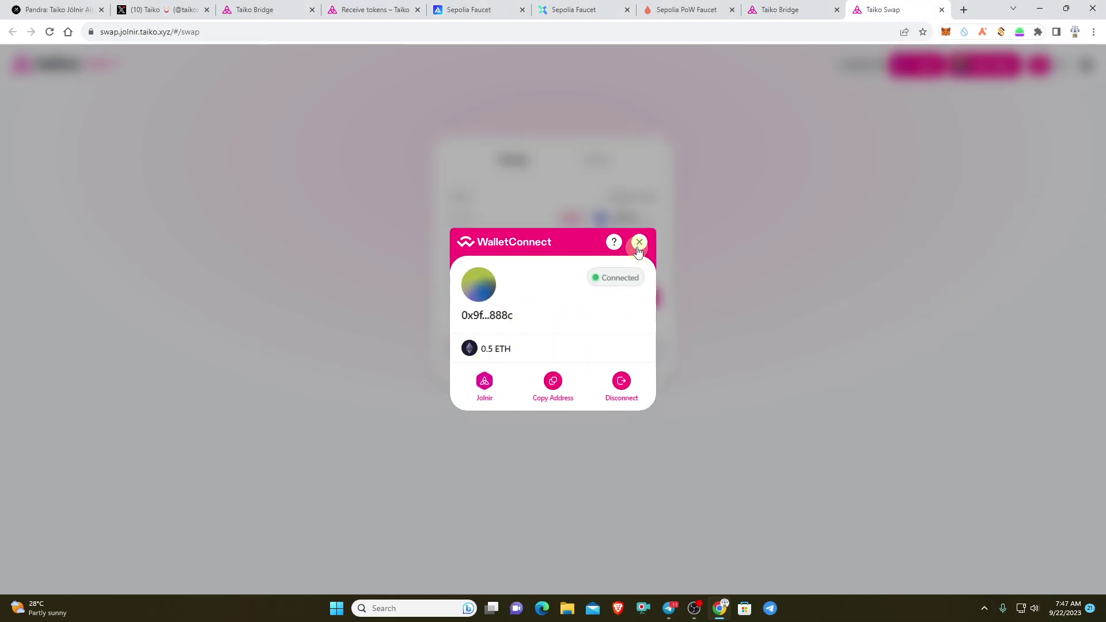
{"action": "left_click", "coordinate": [638, 243]}
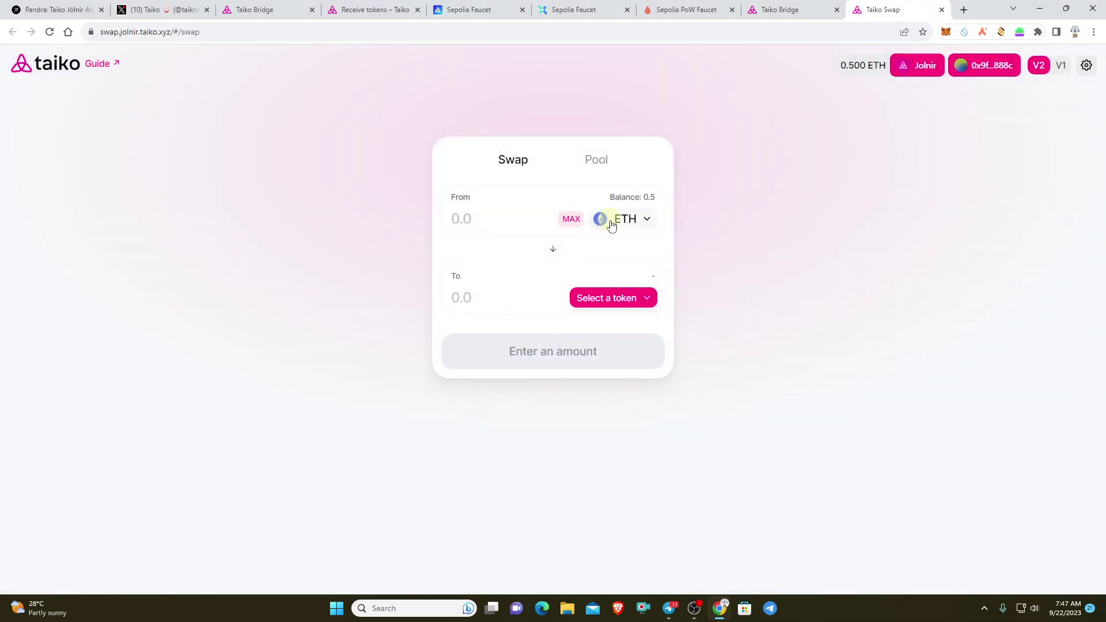
Select the Taiko Testnet Tokens Jolnir list and choose TTKOj as the token to receive in the swap.
{"action": "left_click", "coordinate": [624, 294]}
{"action": "left_click", "coordinate": [555, 333]}
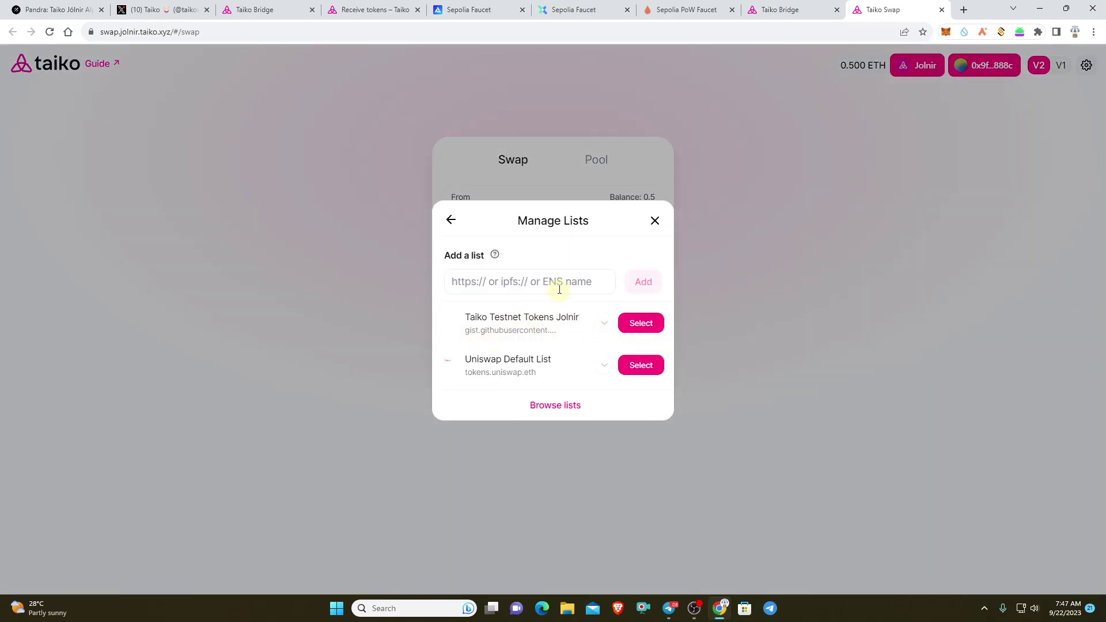
{"action": "left_click", "coordinate": [604, 326]}
{"action": "left_click", "coordinate": [594, 334]}
{"action": "left_click", "coordinate": [639, 323]}
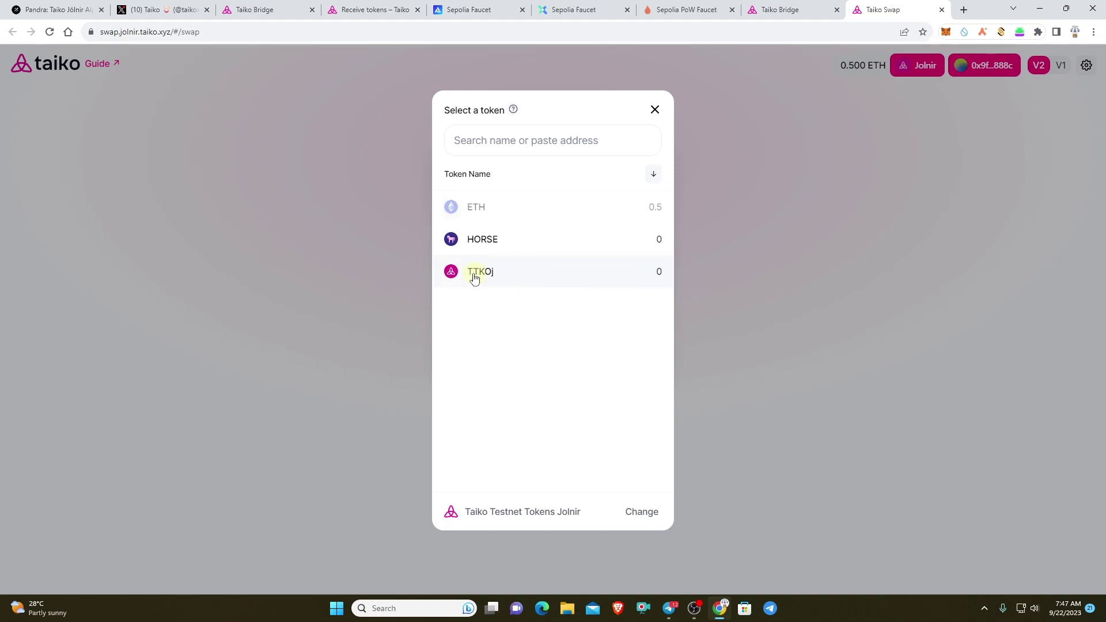
{"action": "left_click", "coordinate": [557, 277]}
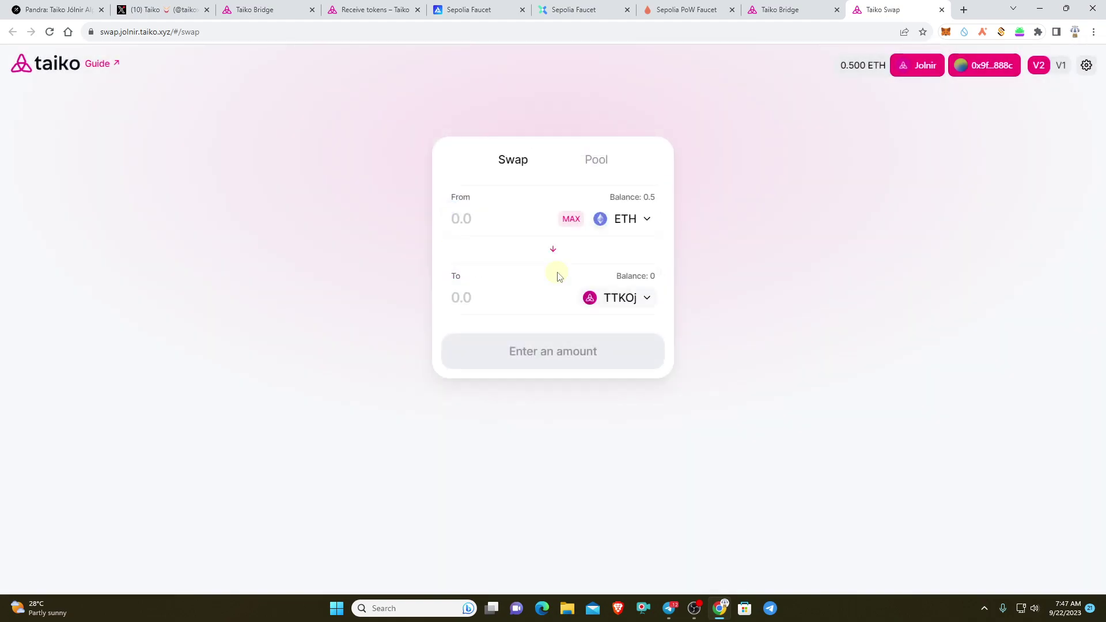
Swap 0.1 ETH for TTKOj, approving the transaction in MetaMask, and check the swap records in the wallet's activity.
{"action": "left_click", "coordinate": [460, 222]}
{"action": "type", "text": "0.1"}
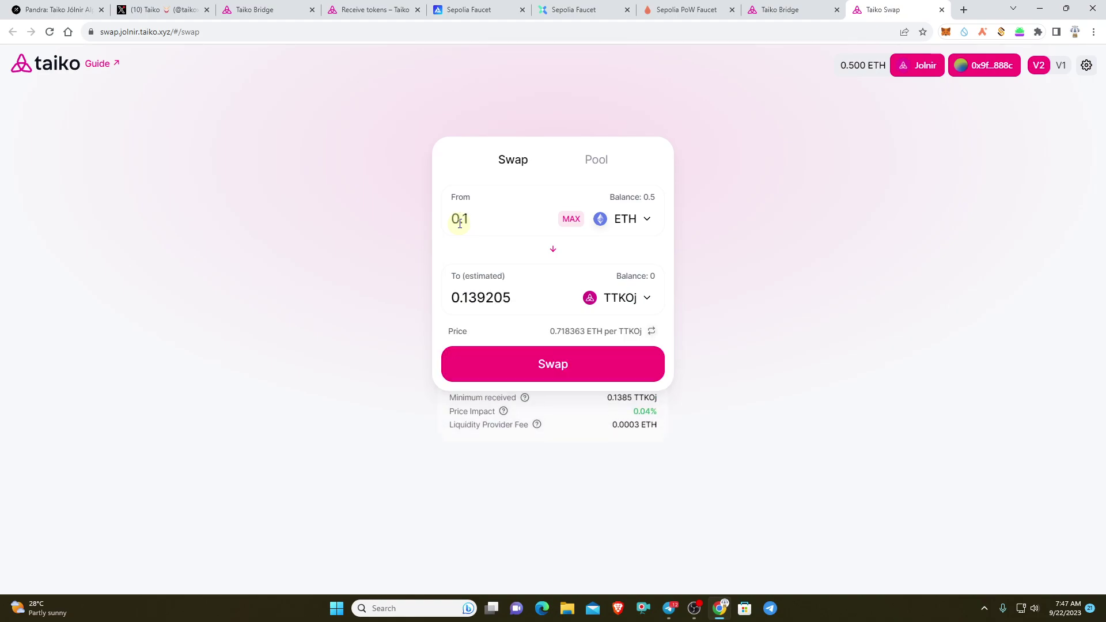
{"action": "left_click", "coordinate": [531, 375]}
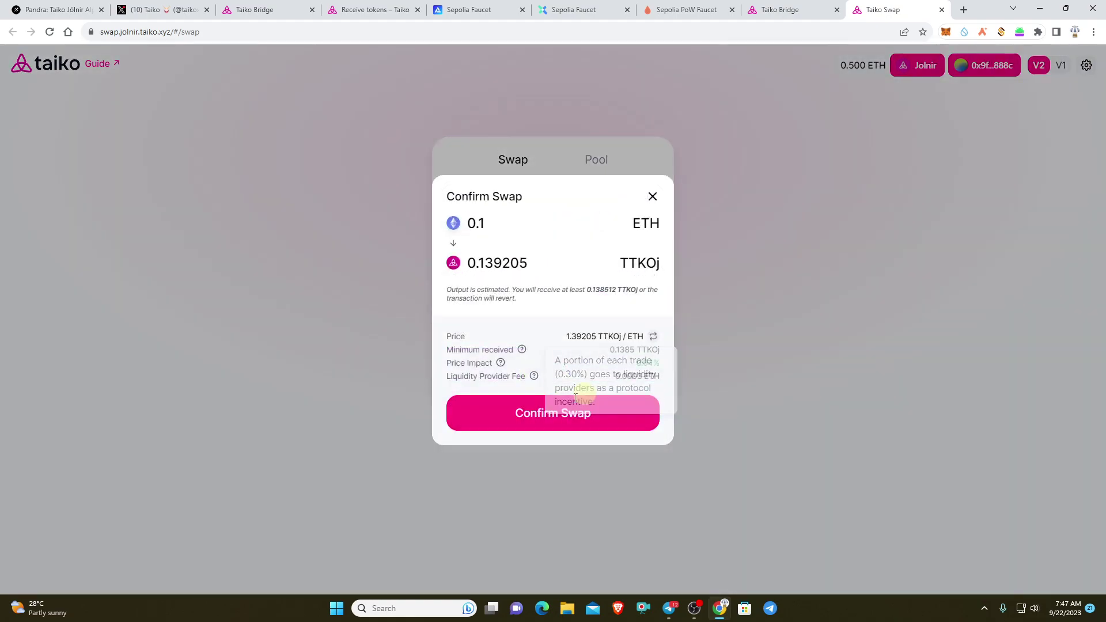
{"action": "left_click", "coordinate": [540, 413]}
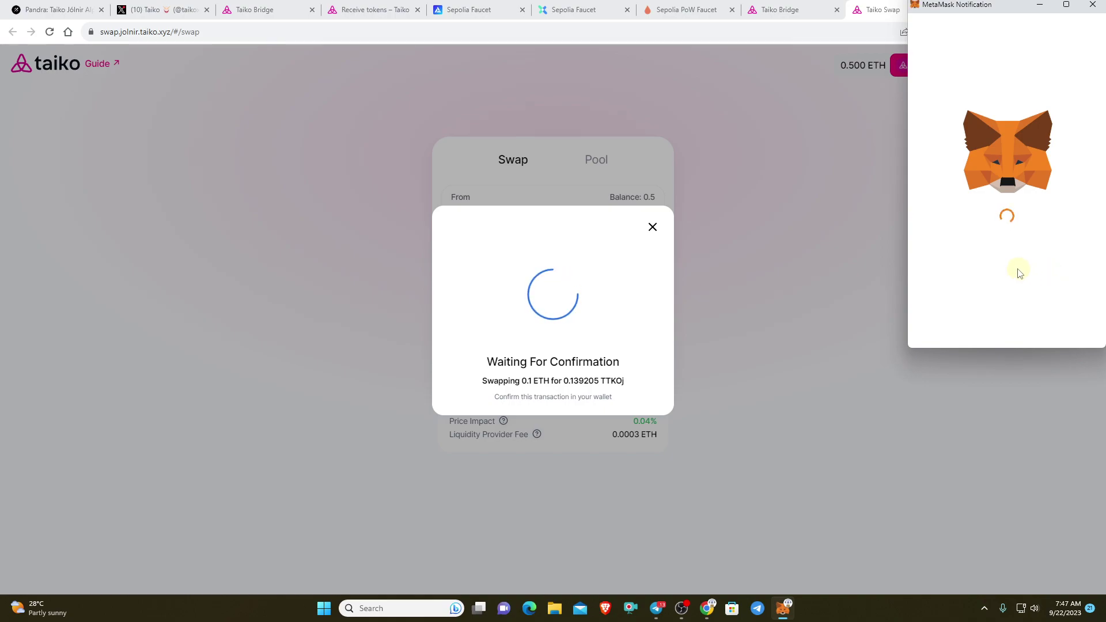
{"action": "scroll", "coordinate": [1032, 316], "scroll_direction": "down", "scroll_amount": 1}
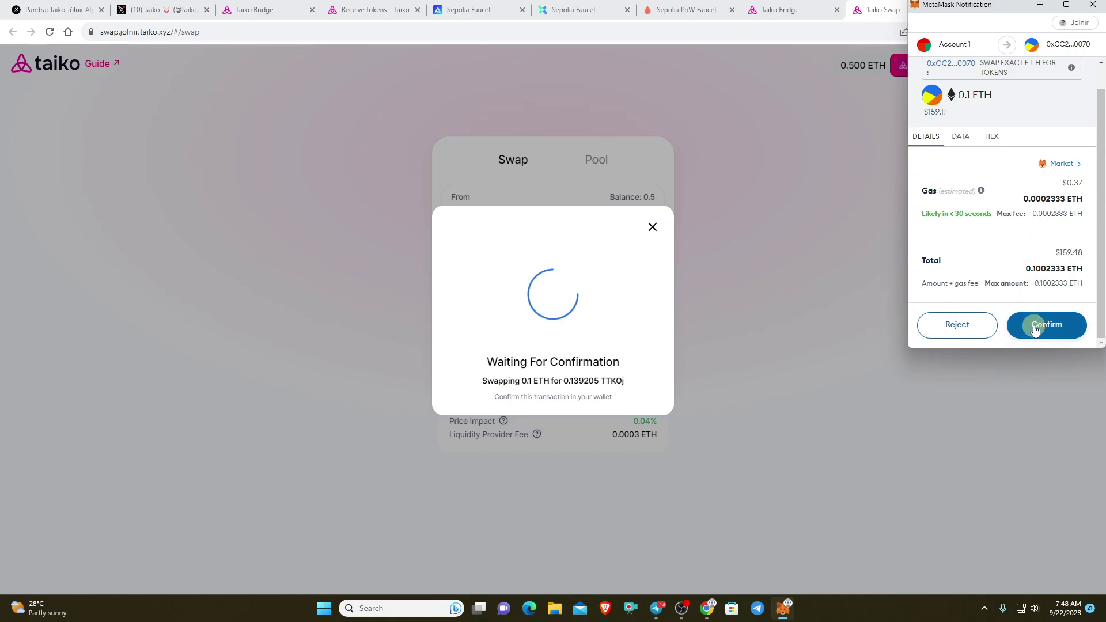
{"action": "left_click", "coordinate": [1035, 326]}
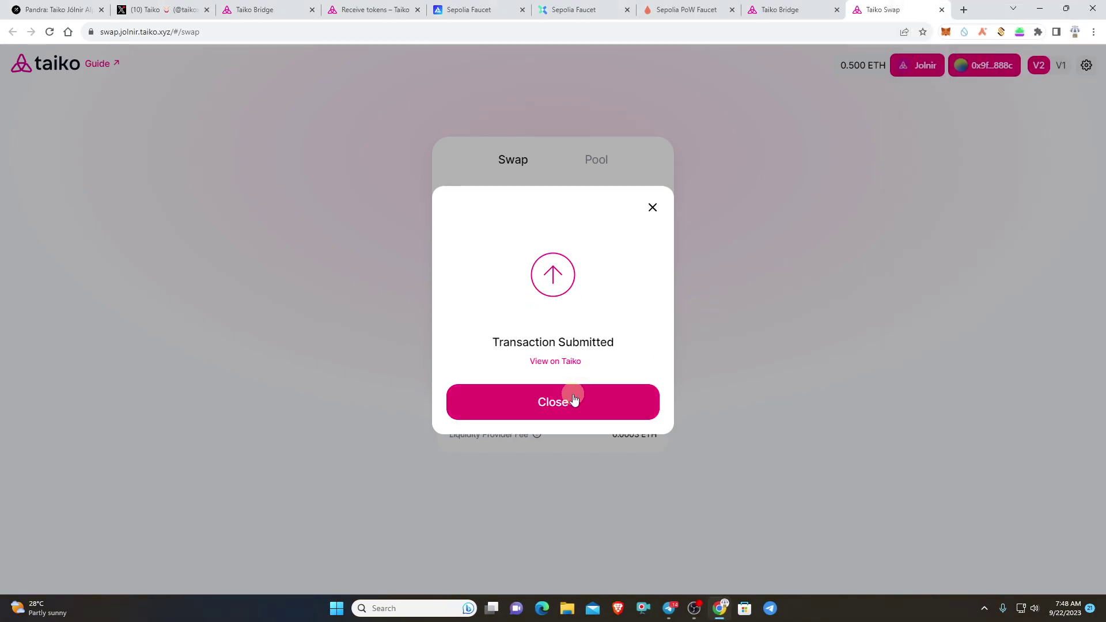
{"action": "left_click", "coordinate": [574, 398]}
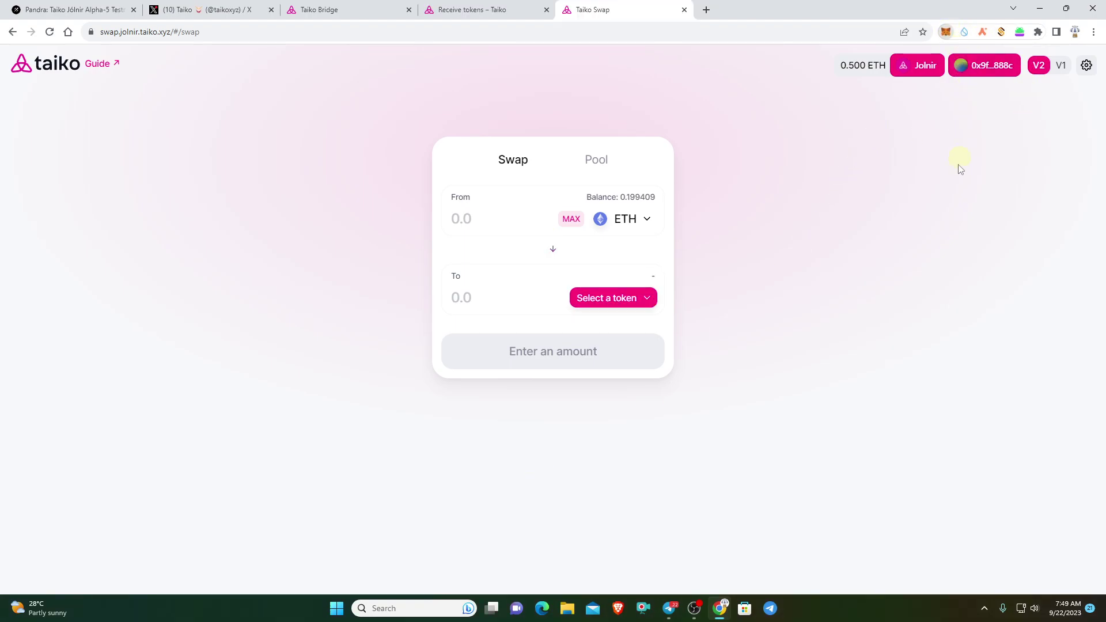
{"action": "key", "text": "alt+shift+m"}
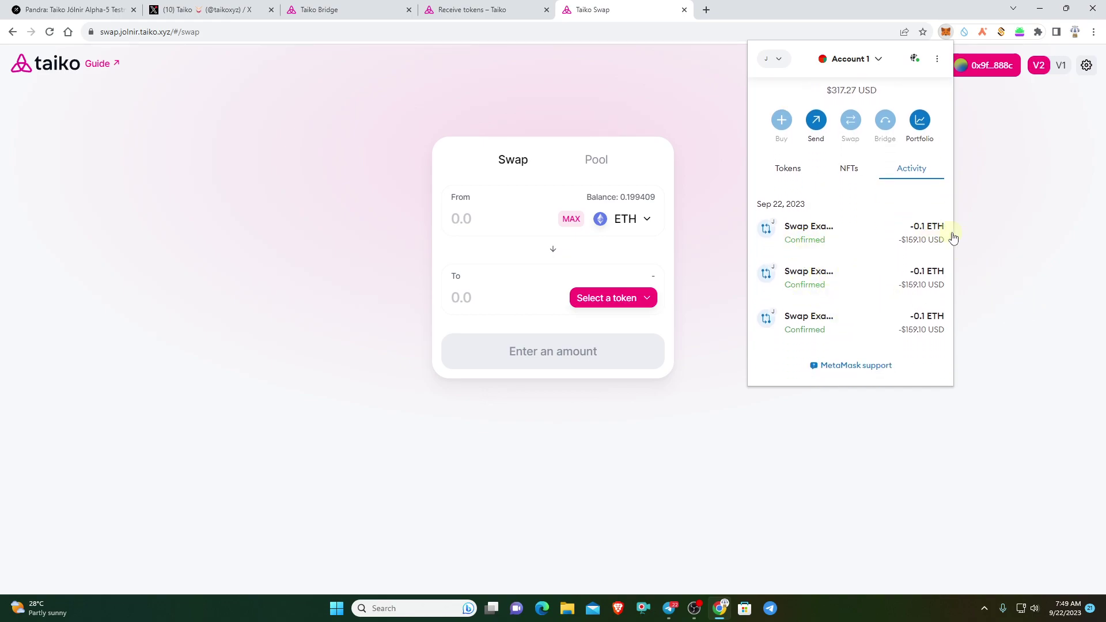
{"action": "left_click", "coordinate": [986, 289]}
Start adding liquidity to the pool for the ETH/TTKOj pair with 0.1 ETH as the input amount.
{"action": "left_click", "coordinate": [595, 159]}
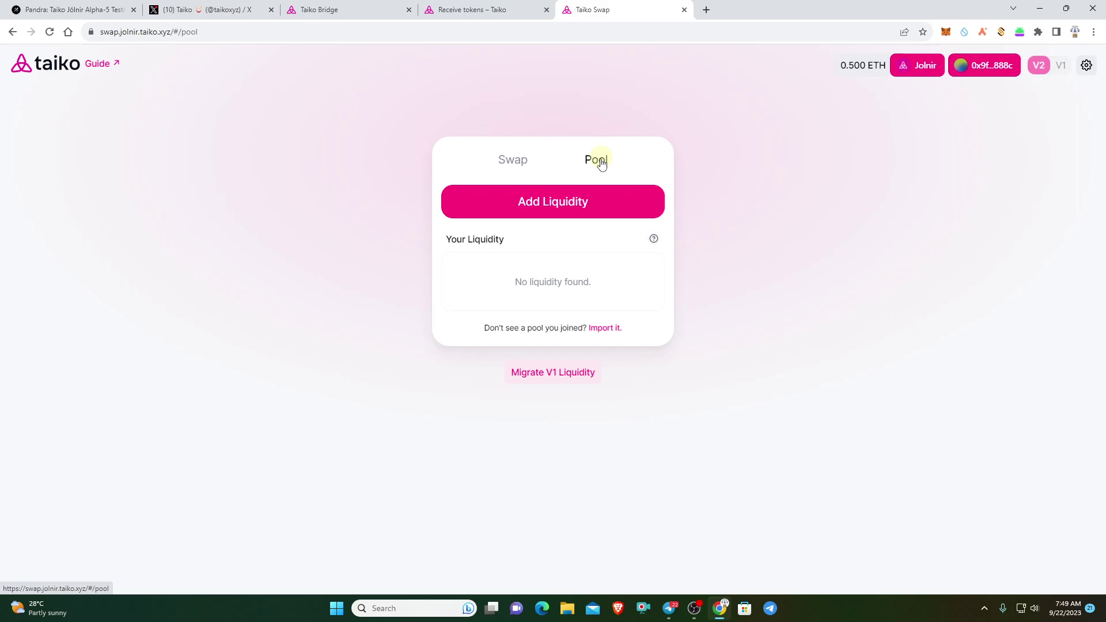
{"action": "left_click", "coordinate": [572, 202]}
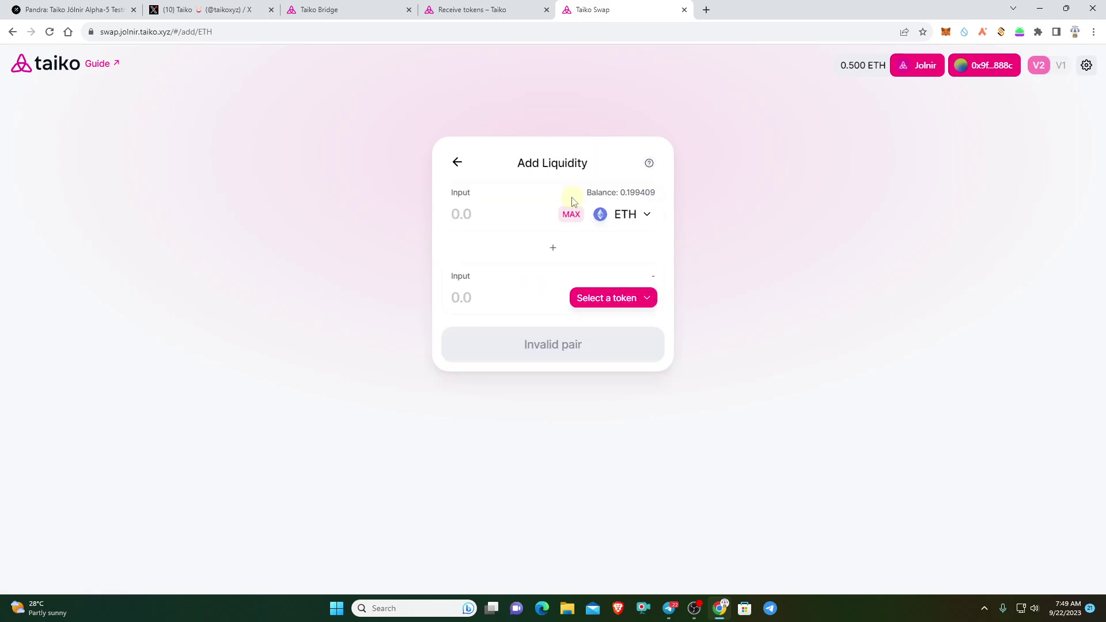
{"action": "left_click", "coordinate": [622, 298]}
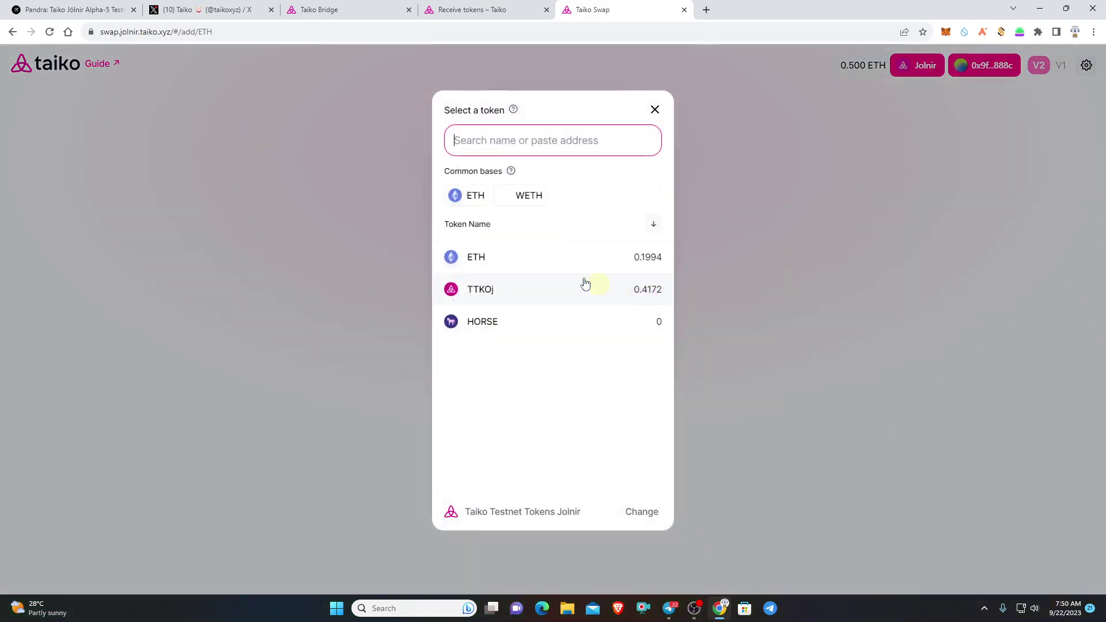
{"action": "left_click", "coordinate": [551, 298]}
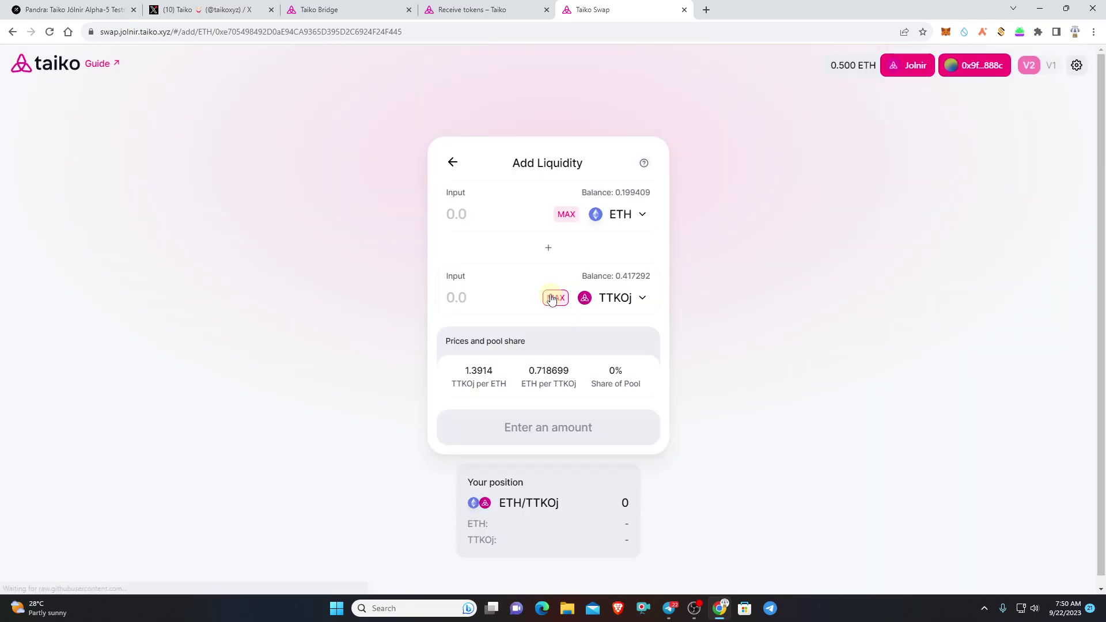
{"action": "left_click", "coordinate": [483, 212]}
{"action": "type", "text": "0.1"}
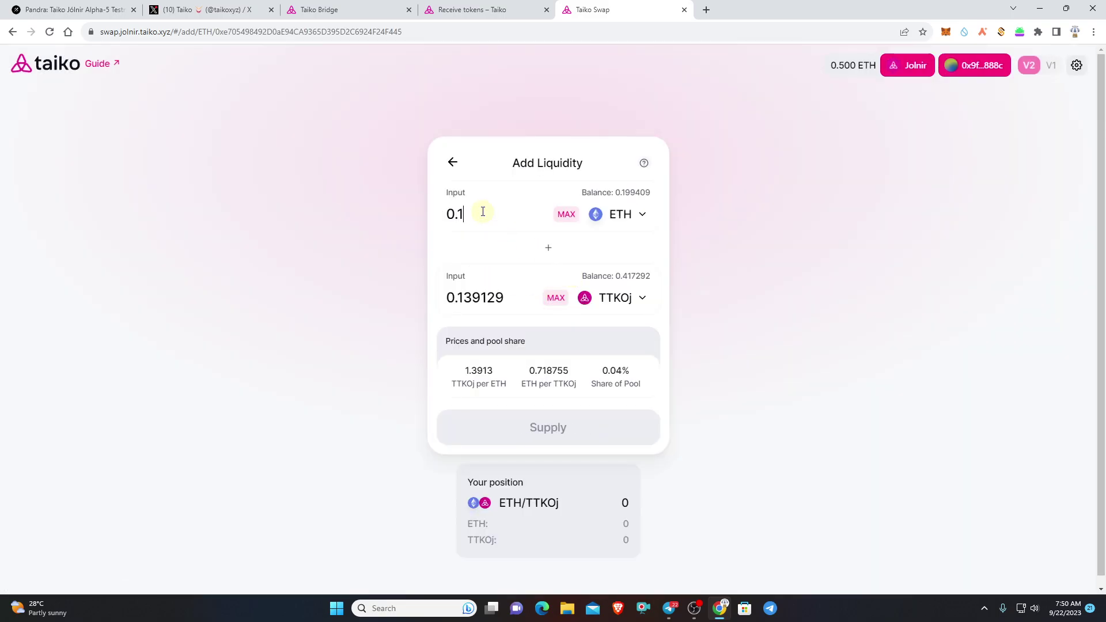
Approve TTKOj for the pool, setting the MetaMask custom spending cap to the maximum balance.
{"action": "left_click", "coordinate": [516, 429]}
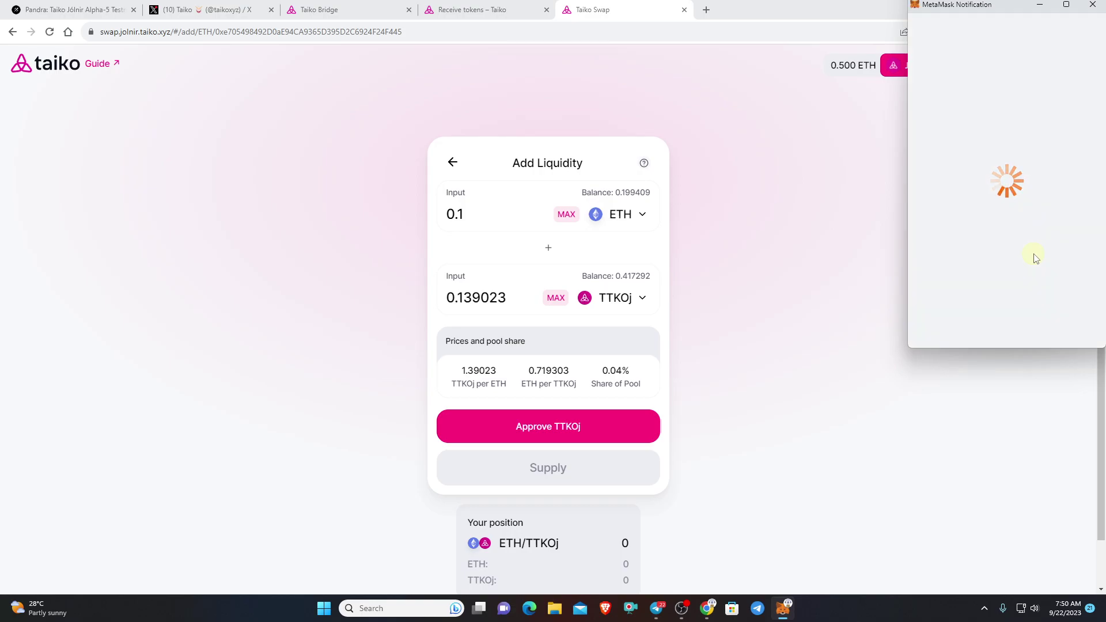
{"action": "left_click", "coordinate": [1057, 231]}
{"action": "scroll", "coordinate": [1058, 248], "scroll_direction": "down", "scroll_amount": 1}
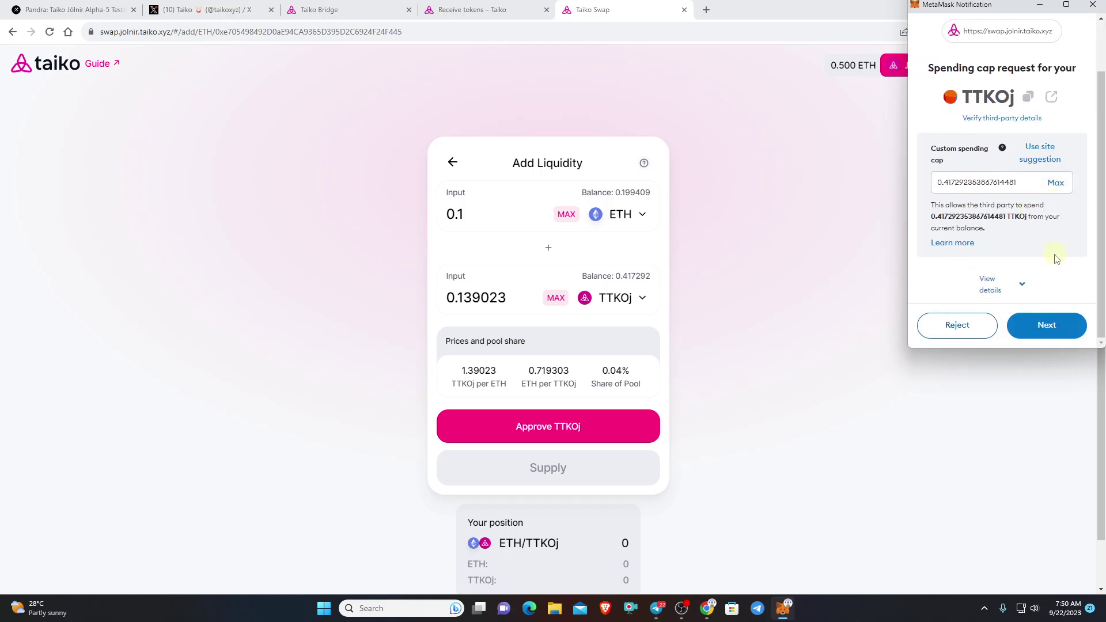
{"action": "left_click", "coordinate": [1054, 323]}
{"action": "left_click", "coordinate": [1058, 324]}
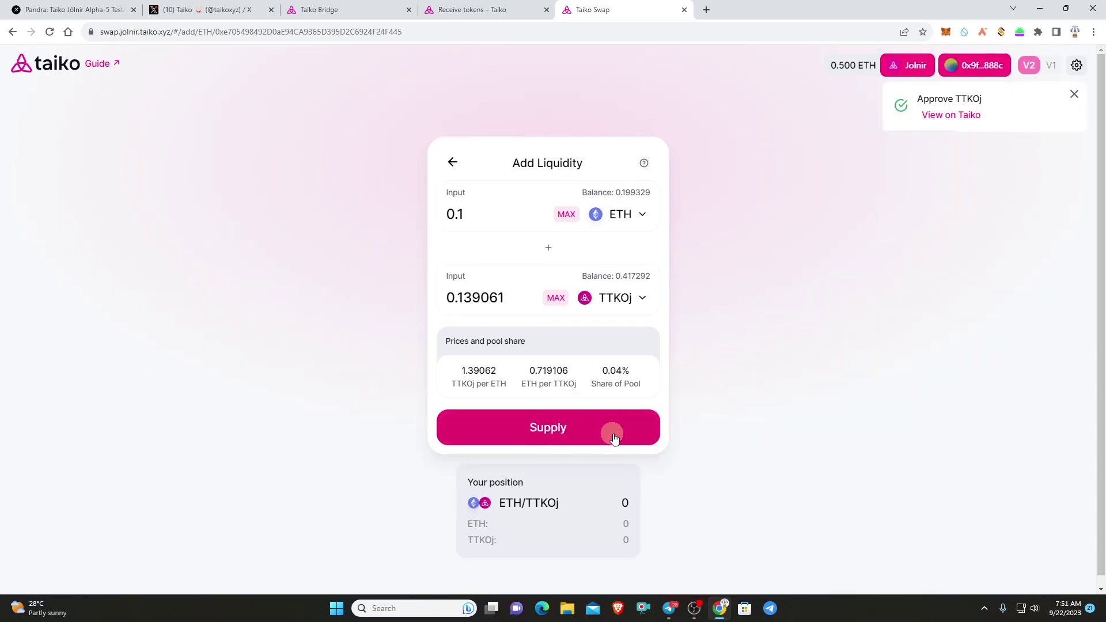
Supply the ETH and TTKOj liquidity, confirm the transaction in MetaMask and close the submission dialog.
{"action": "left_click", "coordinate": [614, 437]}
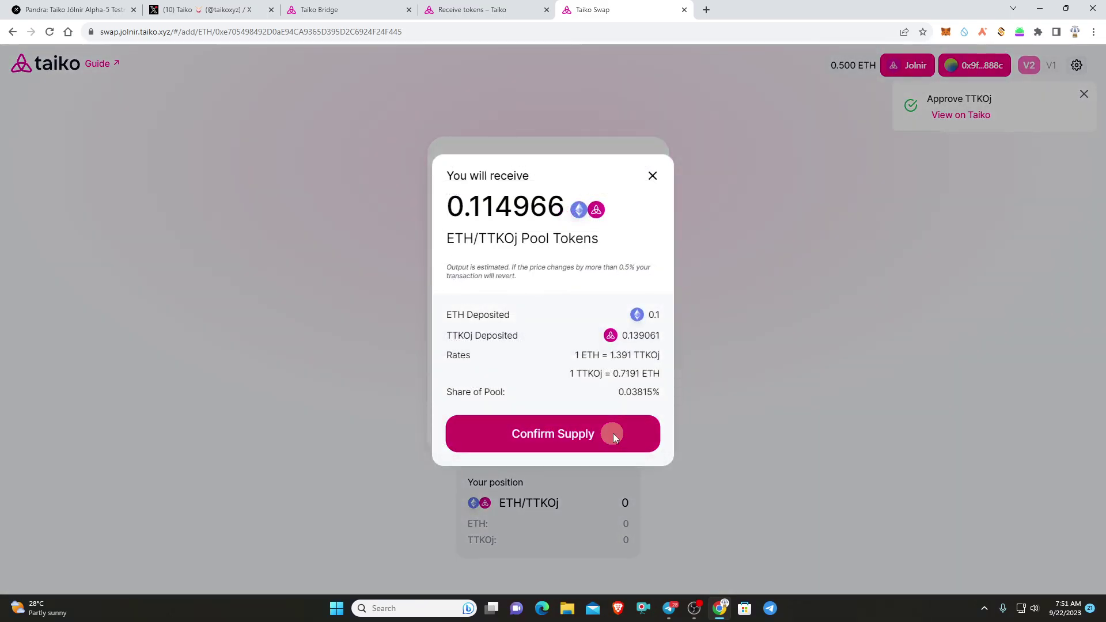
{"action": "left_click", "coordinate": [614, 438]}
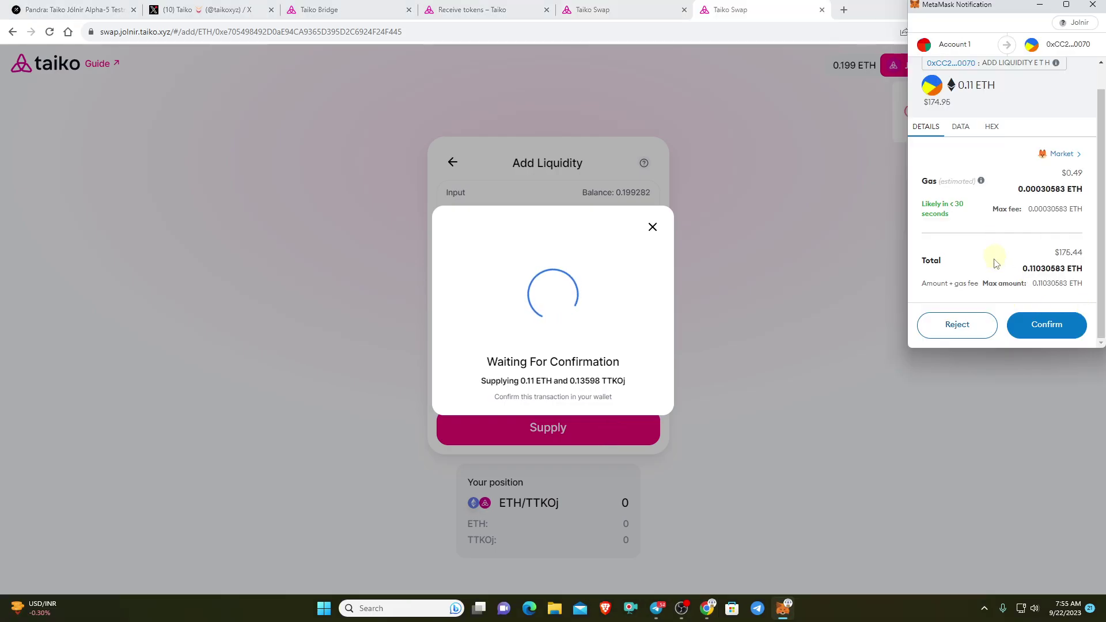
{"action": "left_click", "coordinate": [1056, 328]}
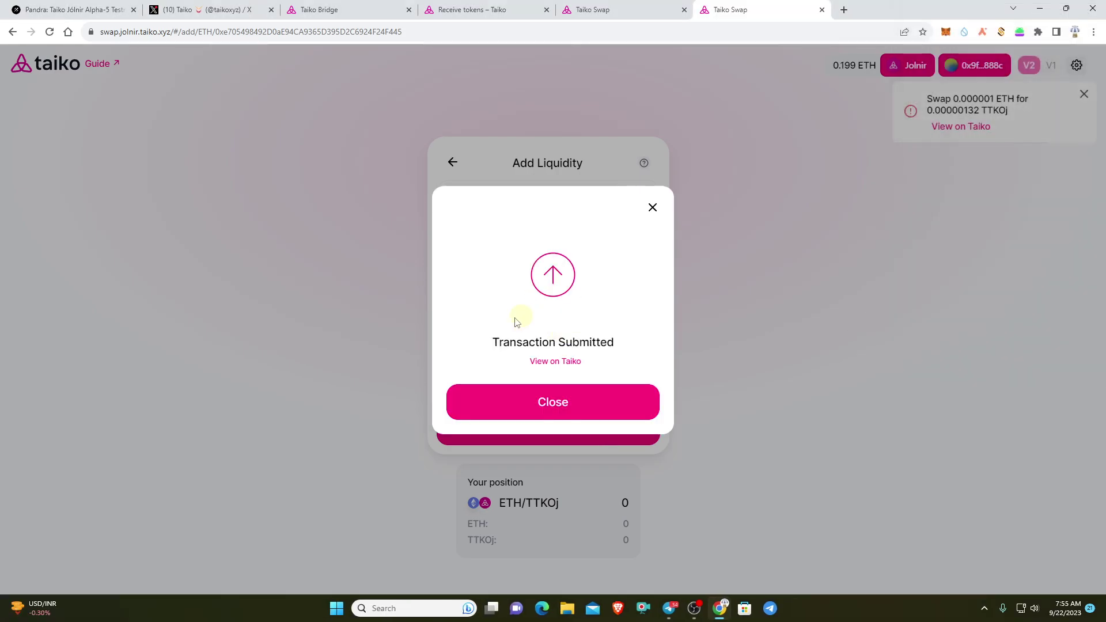
{"action": "left_click", "coordinate": [566, 405]}
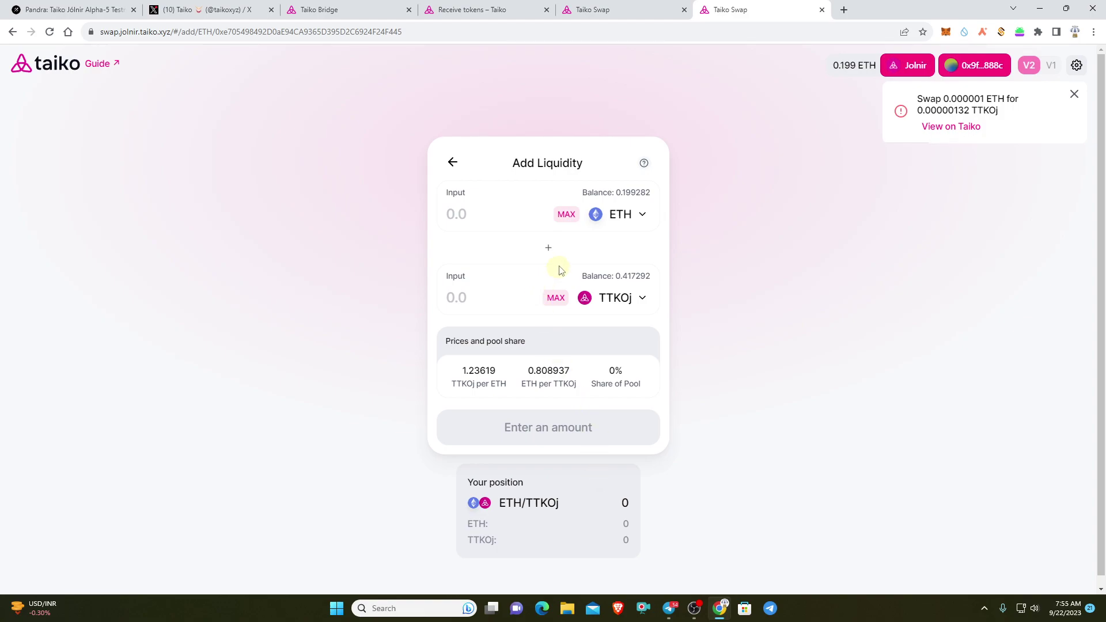
Revisit the Swap and Pool pages to look for the supplied liquidity, and reopen the Add Liquidity form.
{"action": "left_click", "coordinate": [454, 164]}
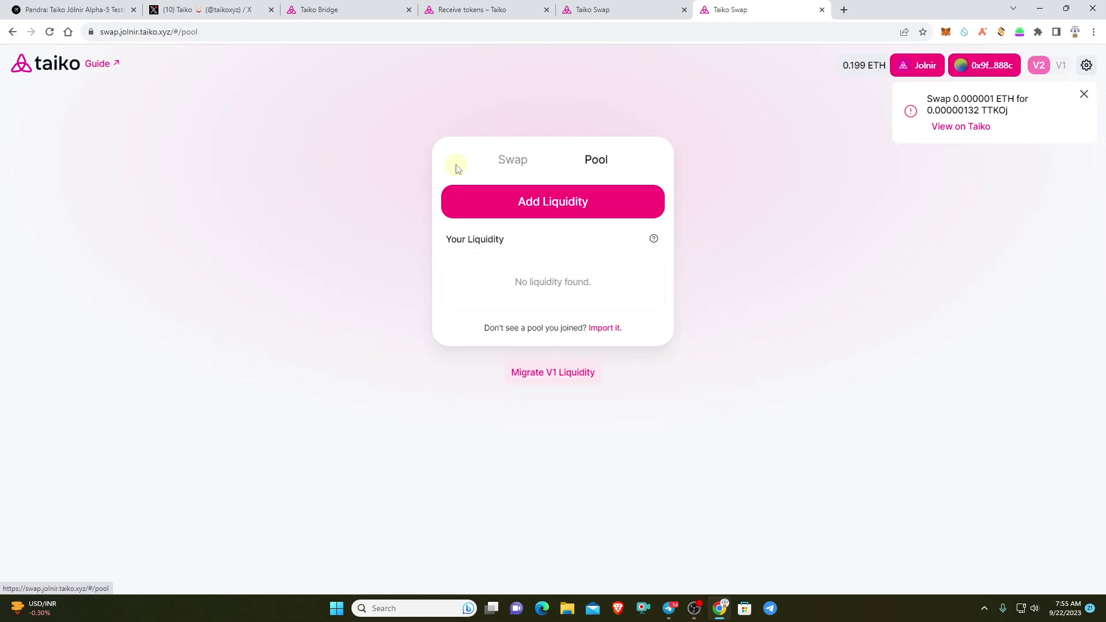
{"action": "left_click", "coordinate": [500, 162]}
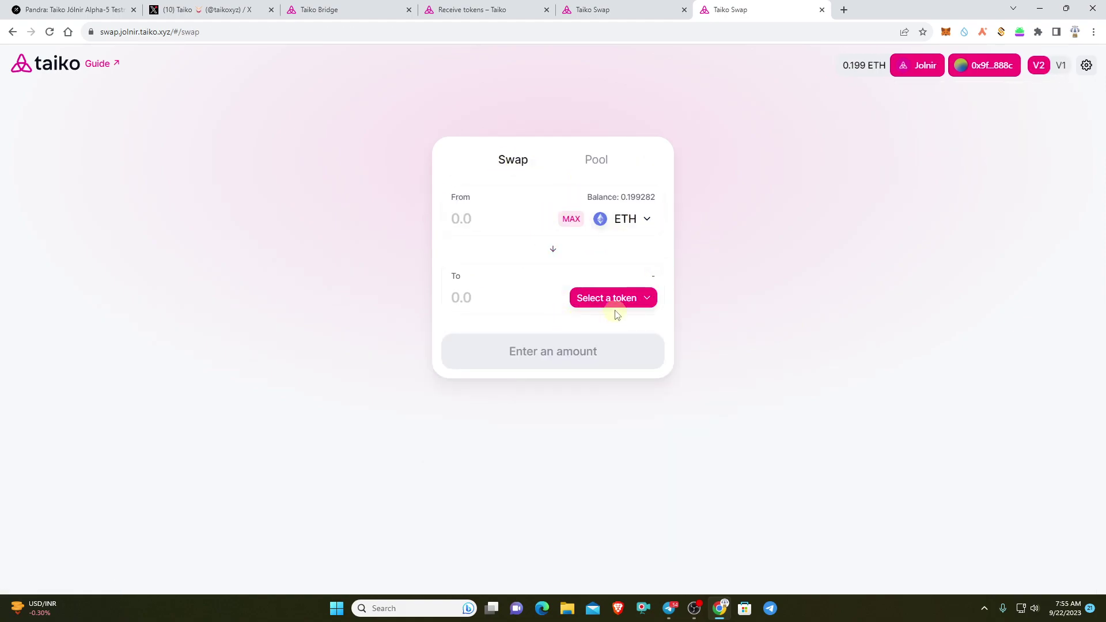
{"action": "left_click", "coordinate": [609, 167]}
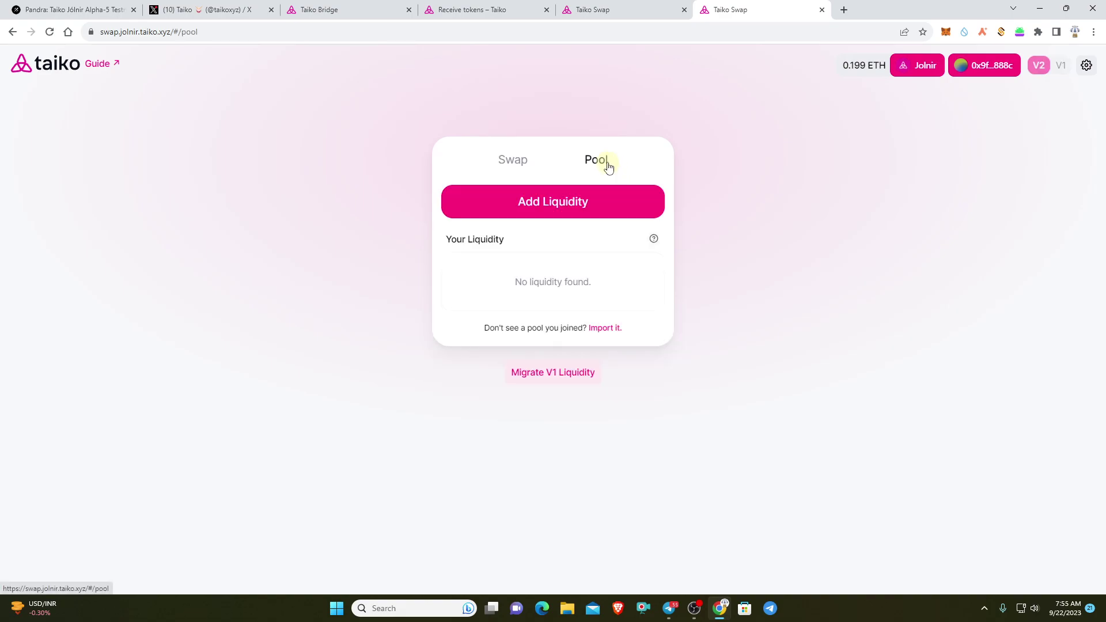
{"action": "left_click", "coordinate": [574, 214]}
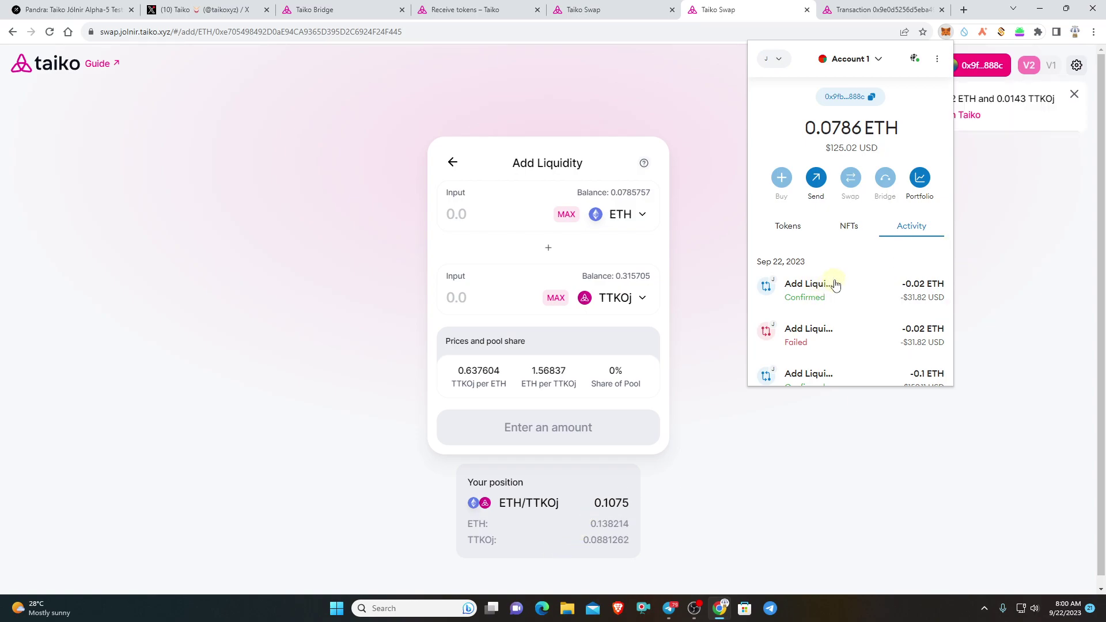
Review the status of the add-liquidity and swap transactions in the MetaMask activity list, and close the wallet.
{"action": "scroll", "coordinate": [829, 282], "scroll_direction": "down", "scroll_amount": 3}
{"action": "scroll", "coordinate": [883, 275], "scroll_direction": "down", "scroll_amount": 2}
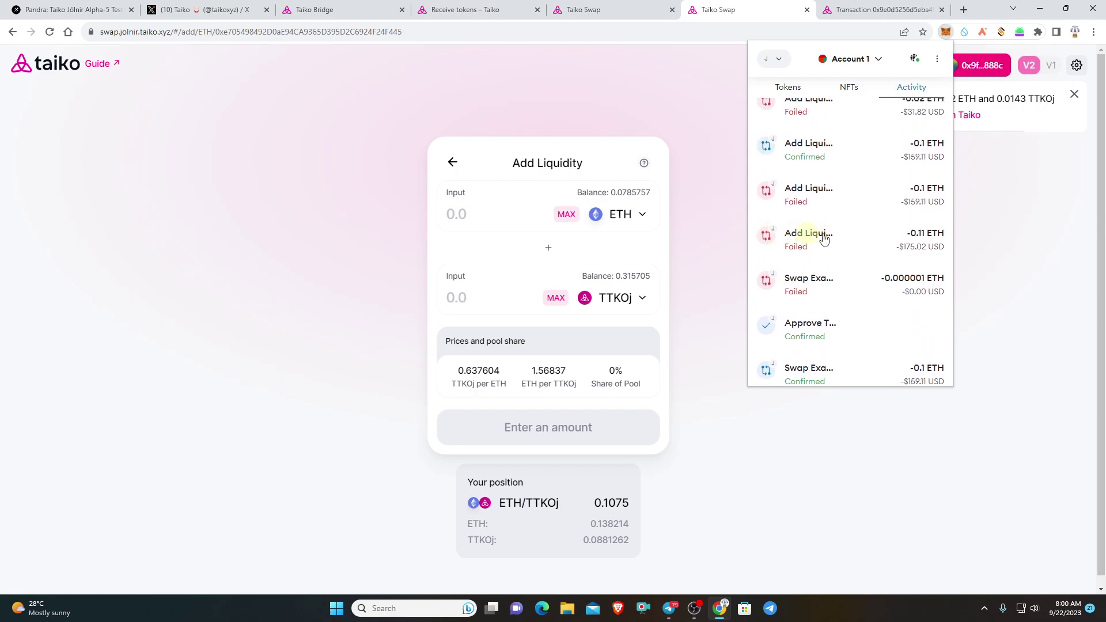
{"action": "scroll", "coordinate": [909, 203], "scroll_direction": "up", "scroll_amount": 1}
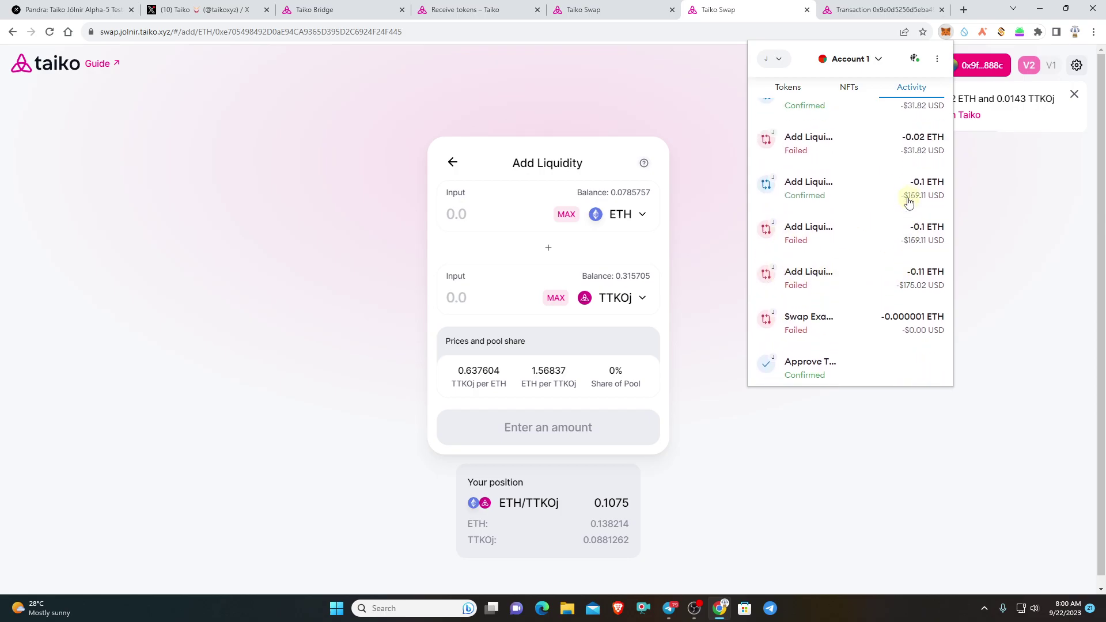
{"action": "scroll", "coordinate": [891, 218], "scroll_direction": "up", "scroll_amount": 1}
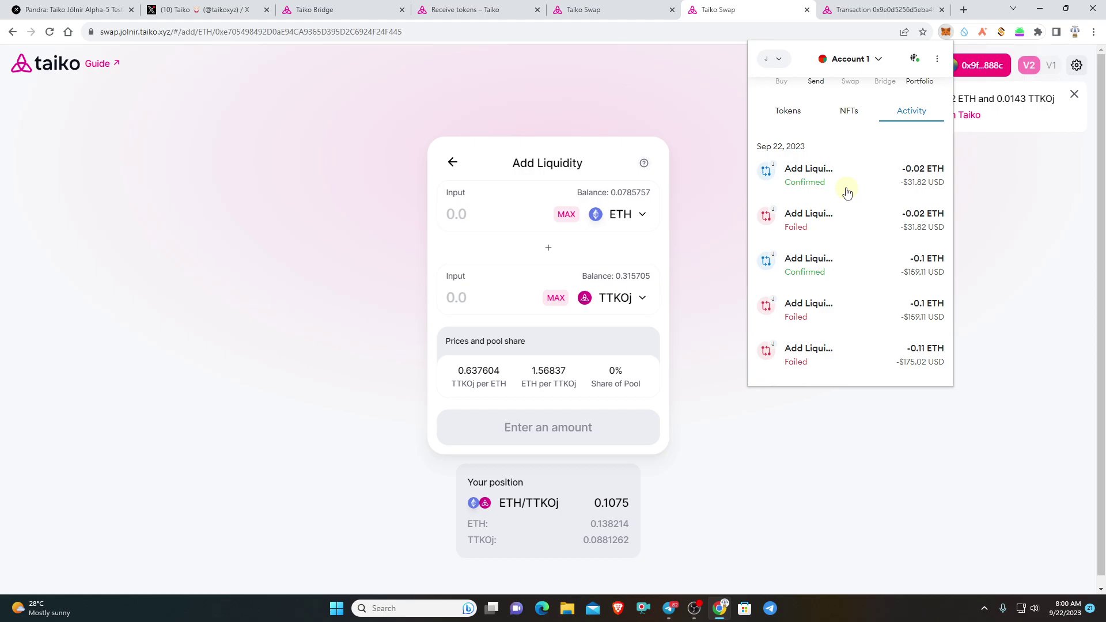
{"action": "scroll", "coordinate": [845, 192], "scroll_direction": "down", "scroll_amount": 1}
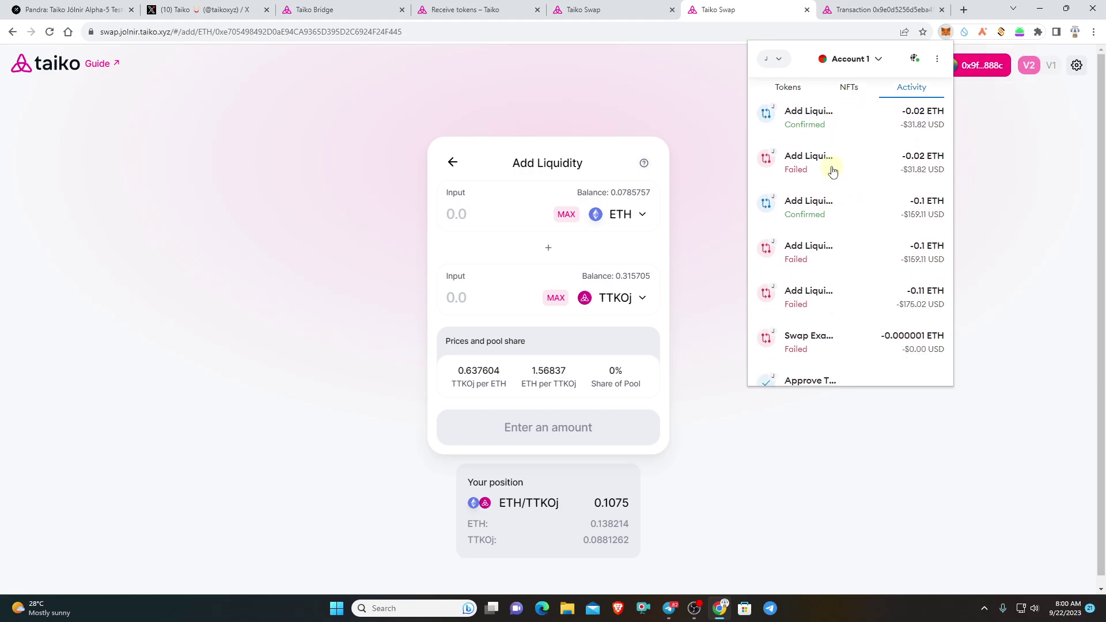
{"action": "scroll", "coordinate": [831, 170], "scroll_direction": "up", "scroll_amount": 1}
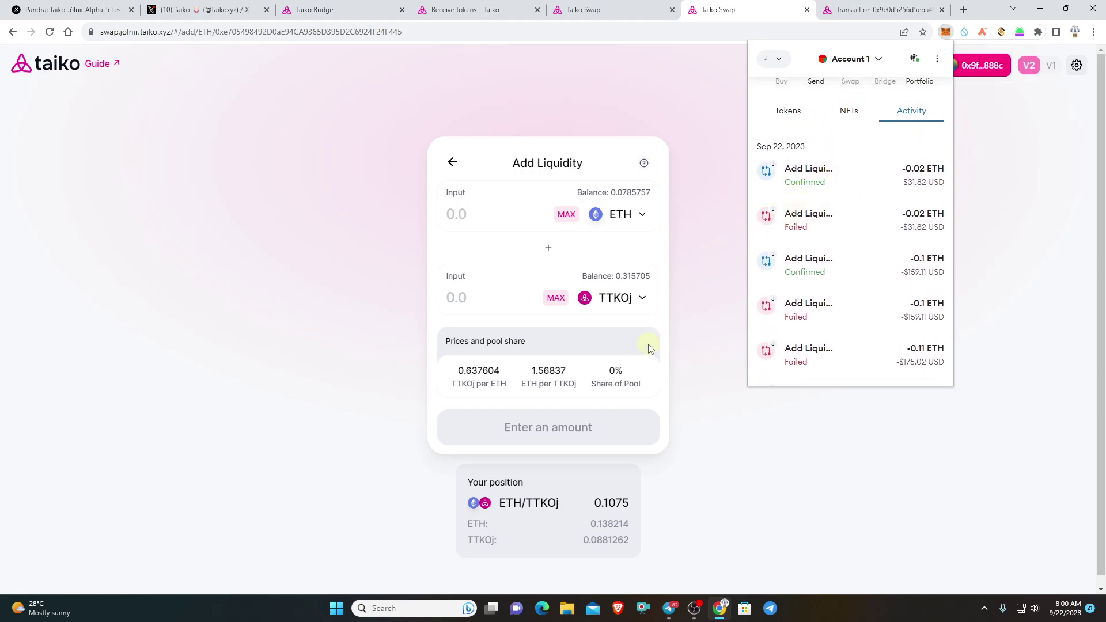
{"action": "left_click", "coordinate": [652, 431]}
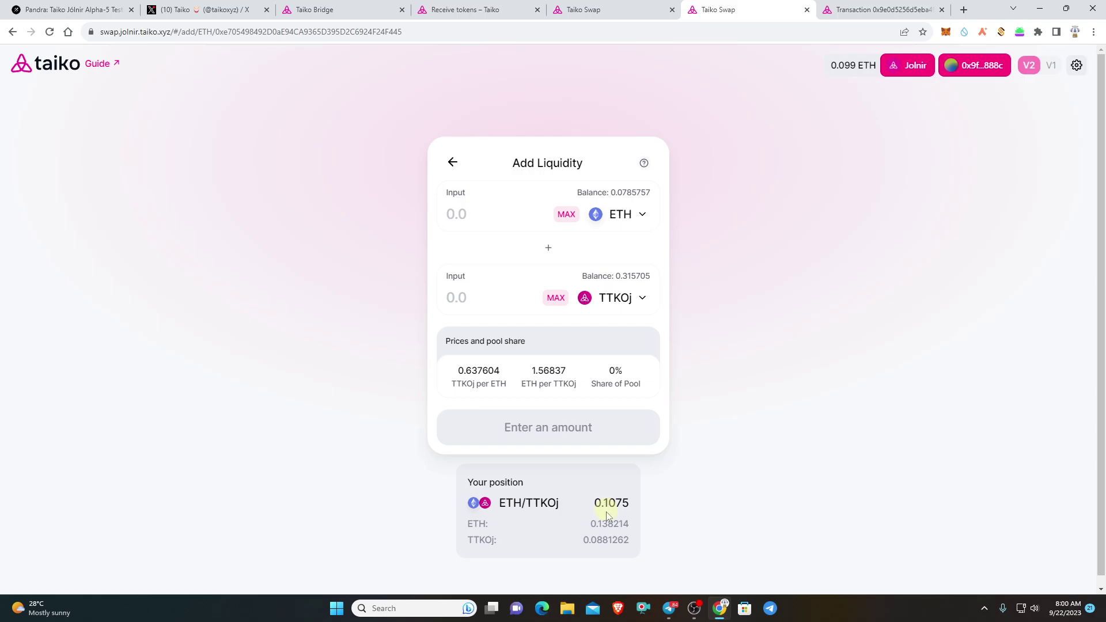
Switch to Telegram and move its window to the middle of the screen to reread the Taiko Jolnir task post.
{"action": "left_click", "coordinate": [668, 608]}
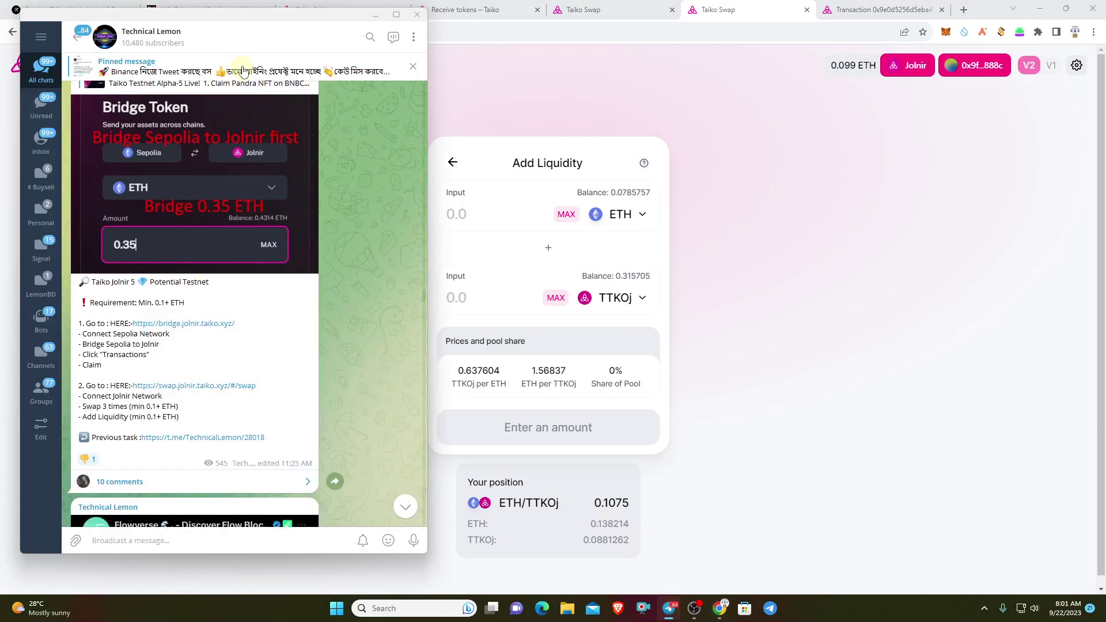
{"action": "left_click_drag", "start_coordinate": [232, 20], "coordinate": [527, 26]}
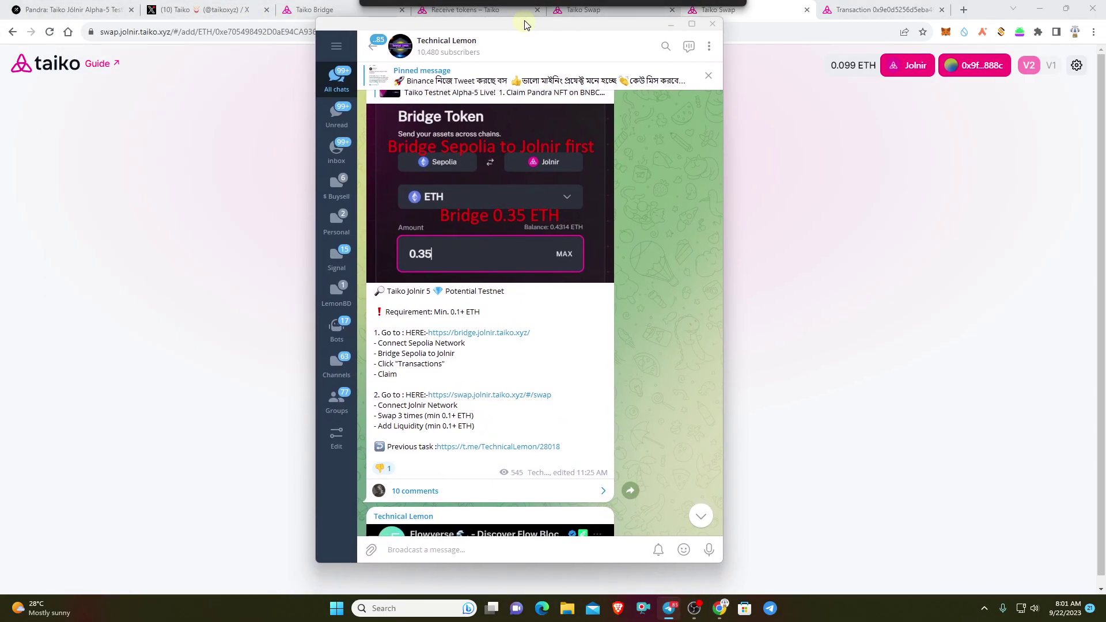